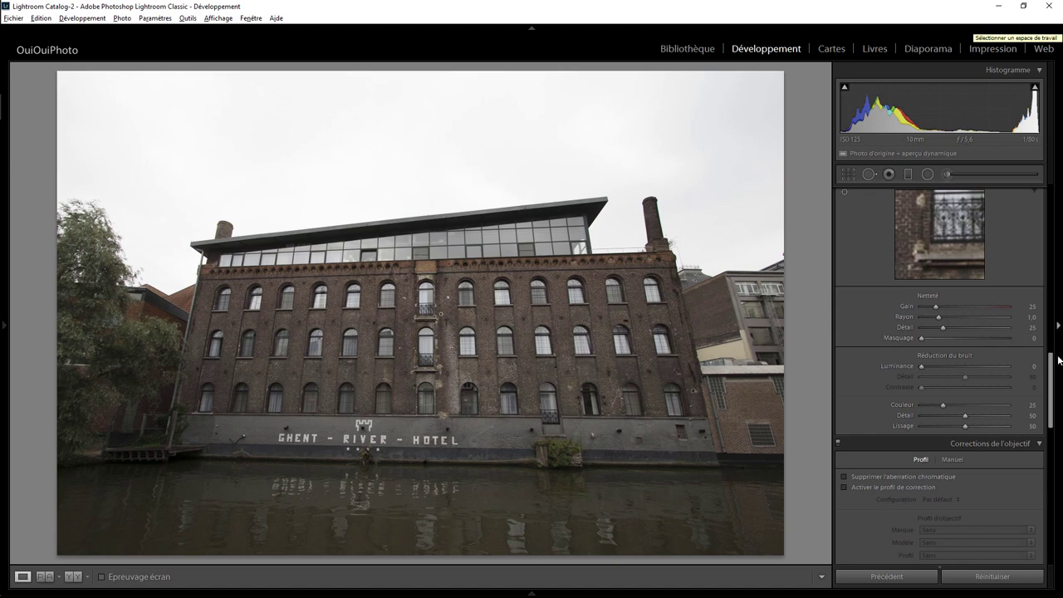
Try darkening the exposure, then reset it back to 0,00
{"action": "left_click_drag", "start_coordinate": [1053, 390], "coordinate": [1053, 222]}
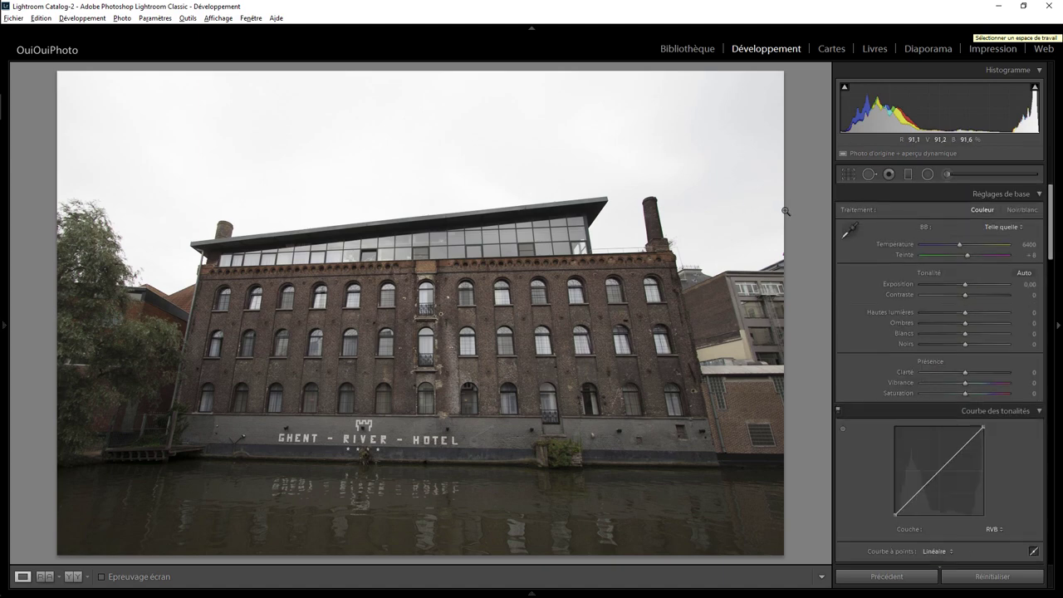
{"action": "mouse_move", "coordinate": [967, 284]}
{"action": "left_mouse_down"}
{"action": "mouse_move", "coordinate": [928, 289]}
{"action": "mouse_move", "coordinate": [951, 289]}
{"action": "left_mouse_up"}
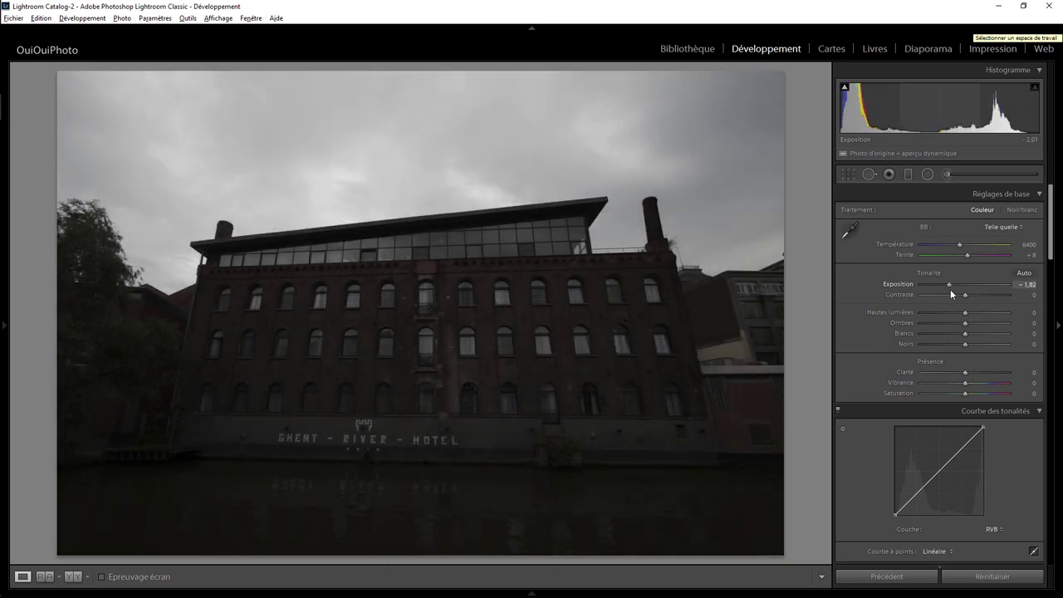
{"action": "double_click", "coordinate": [953, 284]}
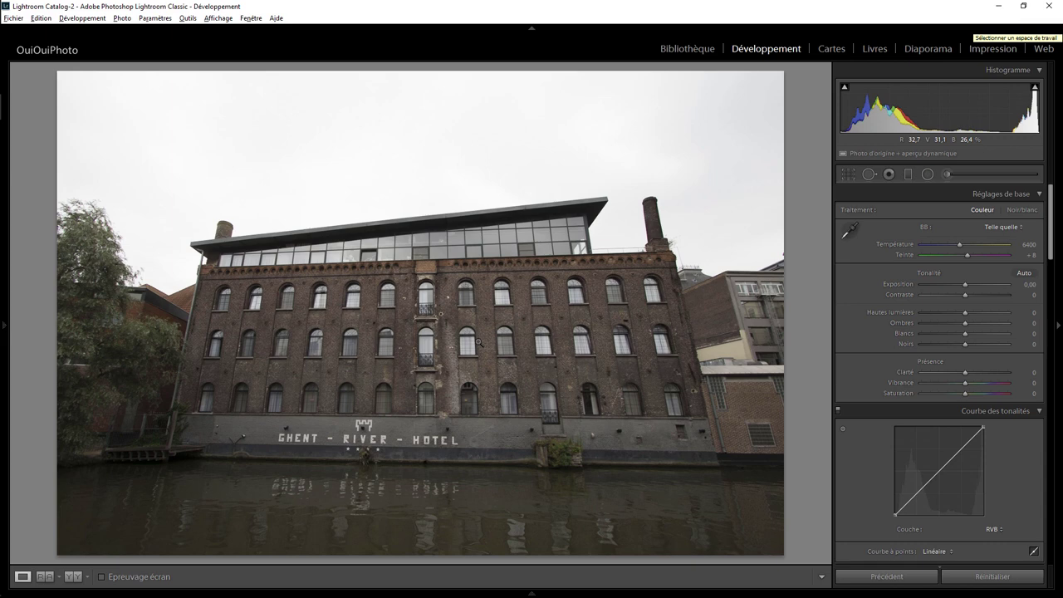
Convert the photo to black and white with highlights −100 and clarity +44
{"action": "left_click", "coordinate": [1022, 209]}
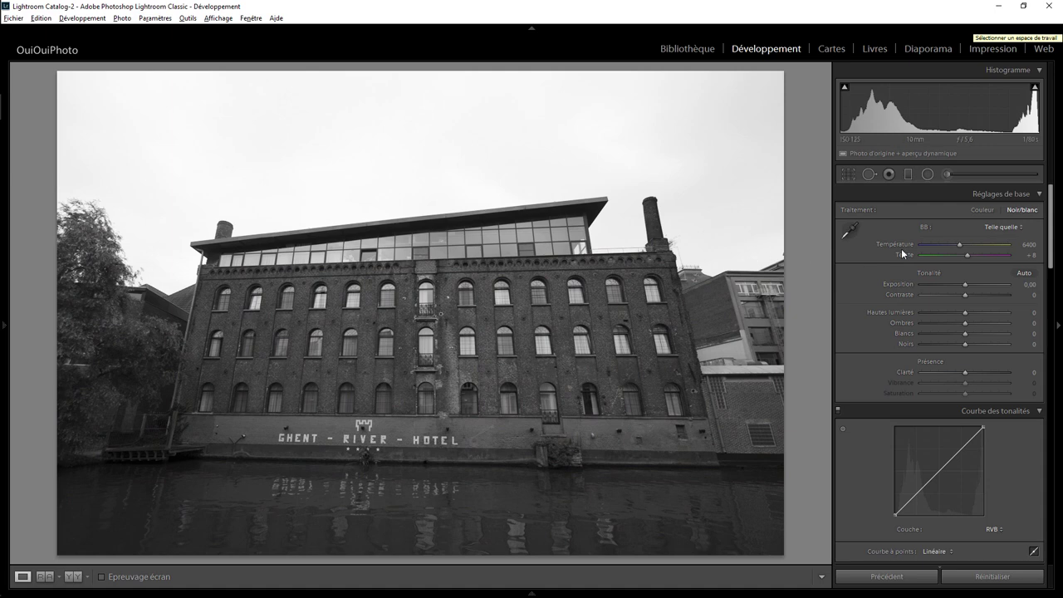
{"action": "left_click_drag", "start_coordinate": [967, 313], "coordinate": [914, 314]}
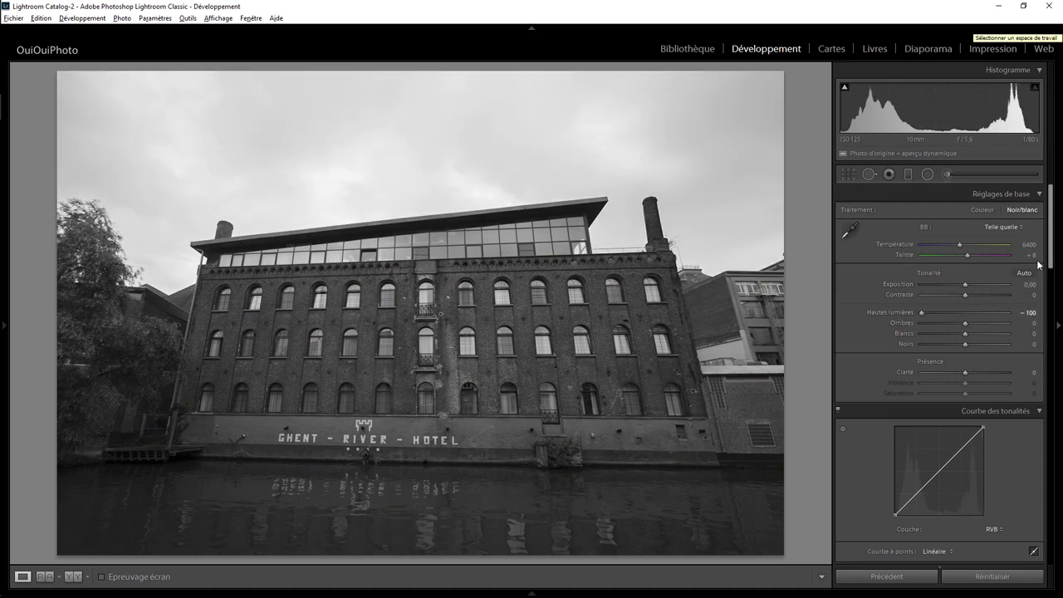
{"action": "left_click_drag", "start_coordinate": [1051, 264], "coordinate": [1050, 326]}
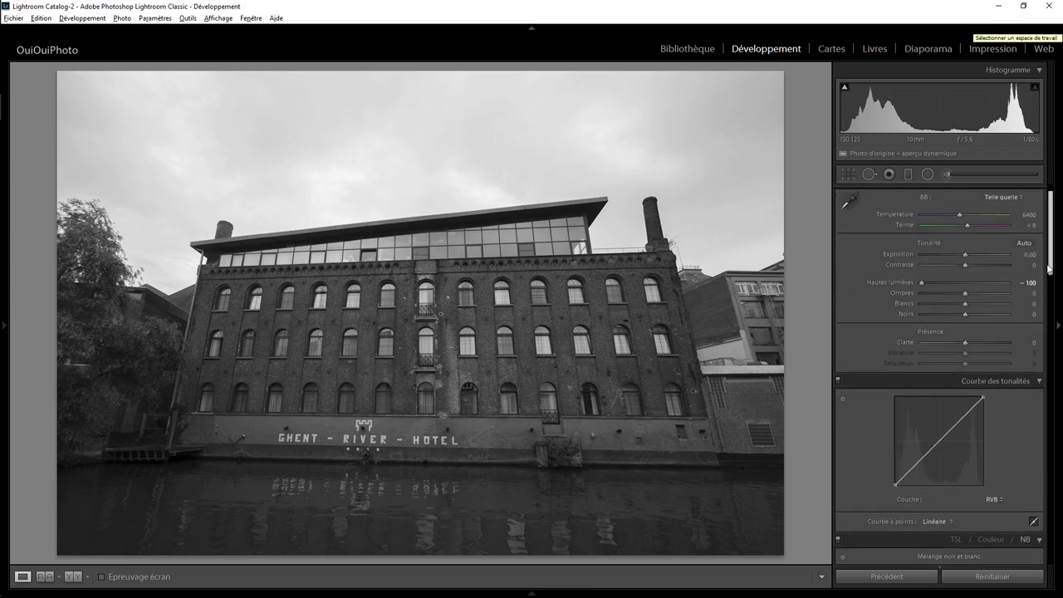
{"action": "left_click_drag", "start_coordinate": [1051, 326], "coordinate": [1050, 264]}
{"action": "left_click_drag", "start_coordinate": [965, 357], "coordinate": [984, 357]}
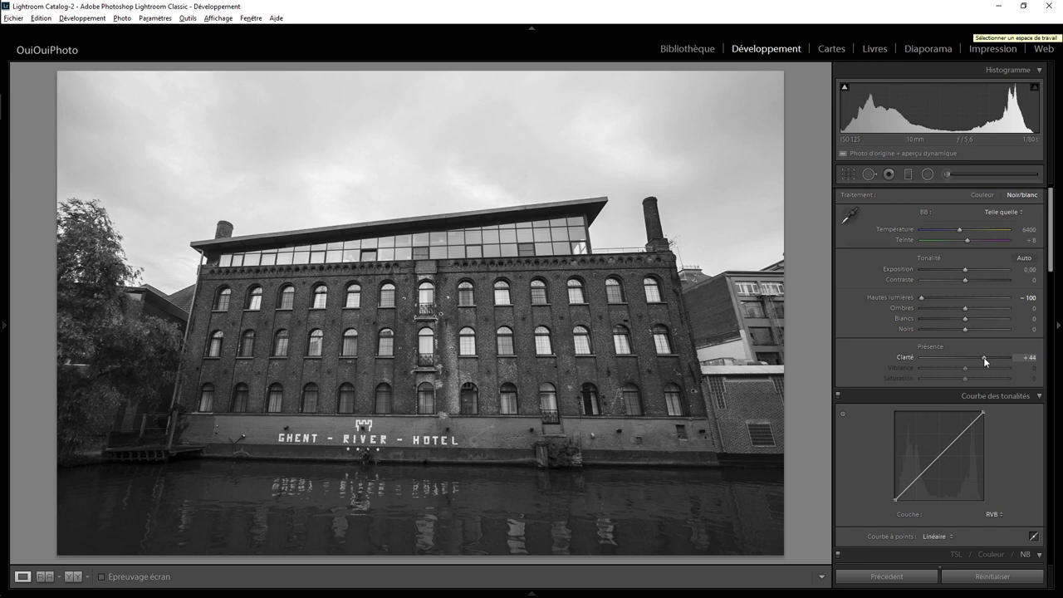
{"action": "left_click", "coordinate": [1052, 324]}
{"action": "left_click_drag", "start_coordinate": [1053, 324], "coordinate": [1059, 534]}
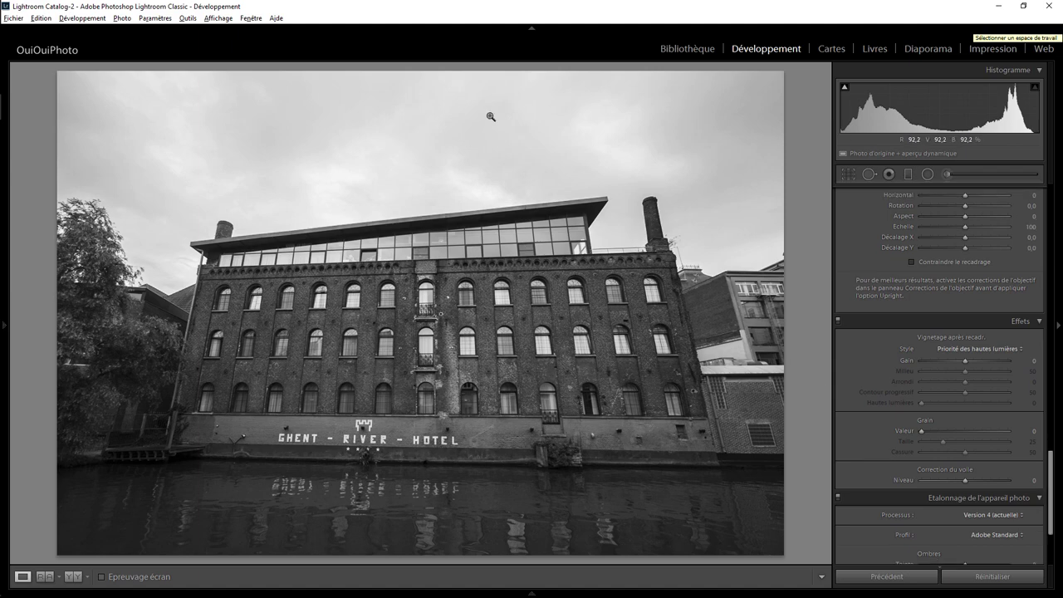
Add dehaze at +54 for a moodier sky
{"action": "left_click_drag", "start_coordinate": [966, 480], "coordinate": [1030, 478]}
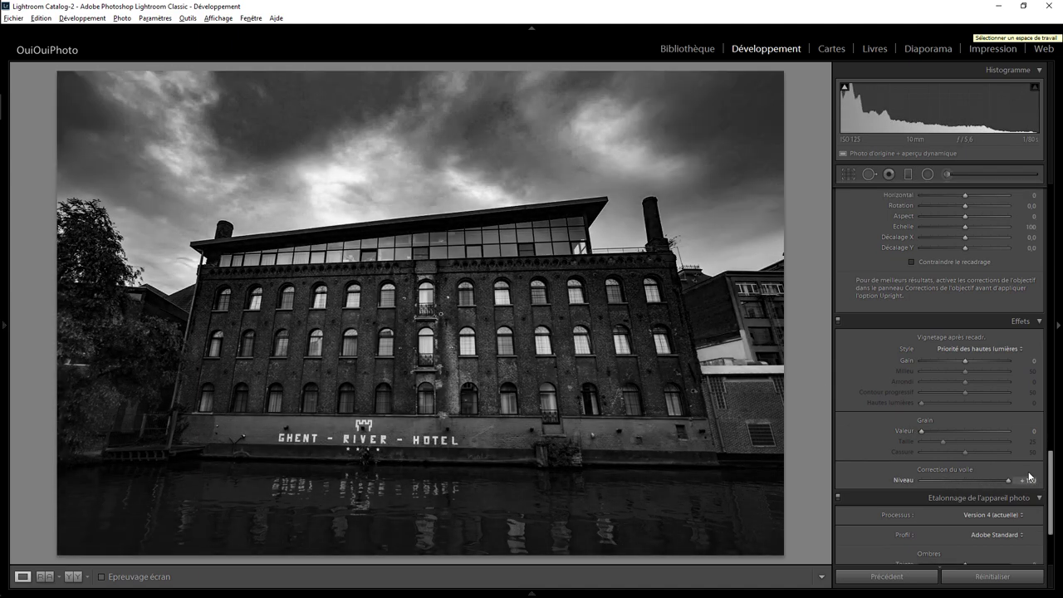
{"action": "left_click_drag", "start_coordinate": [1030, 477], "coordinate": [990, 471]}
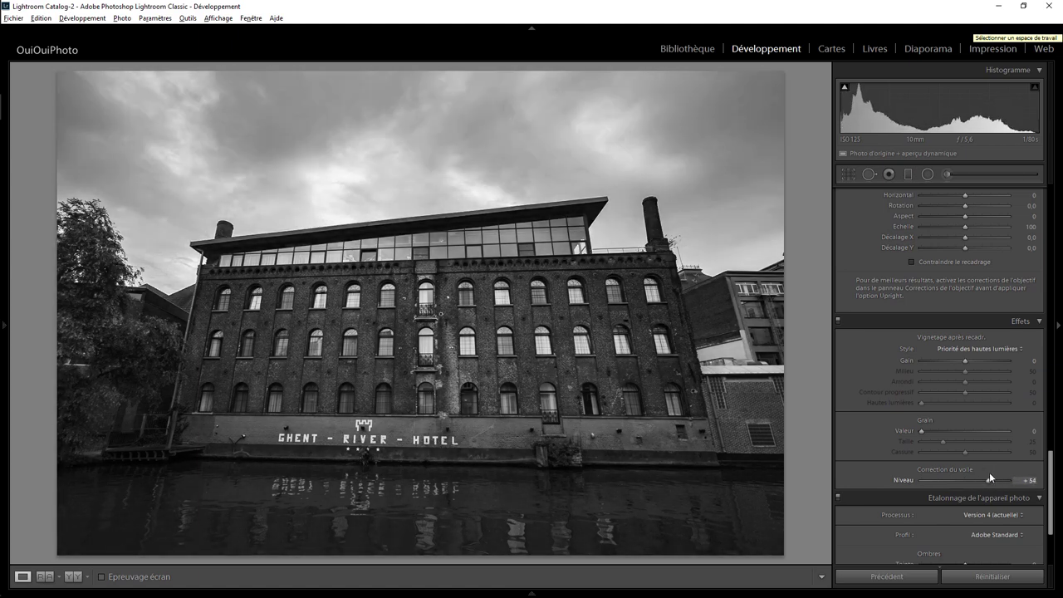
{"action": "left_click_drag", "start_coordinate": [989, 472], "coordinate": [988, 472]}
In the black-and-white mix, set Jaune to +100 and Orange to −26
{"action": "left_click_drag", "start_coordinate": [1053, 469], "coordinate": [1056, 264]}
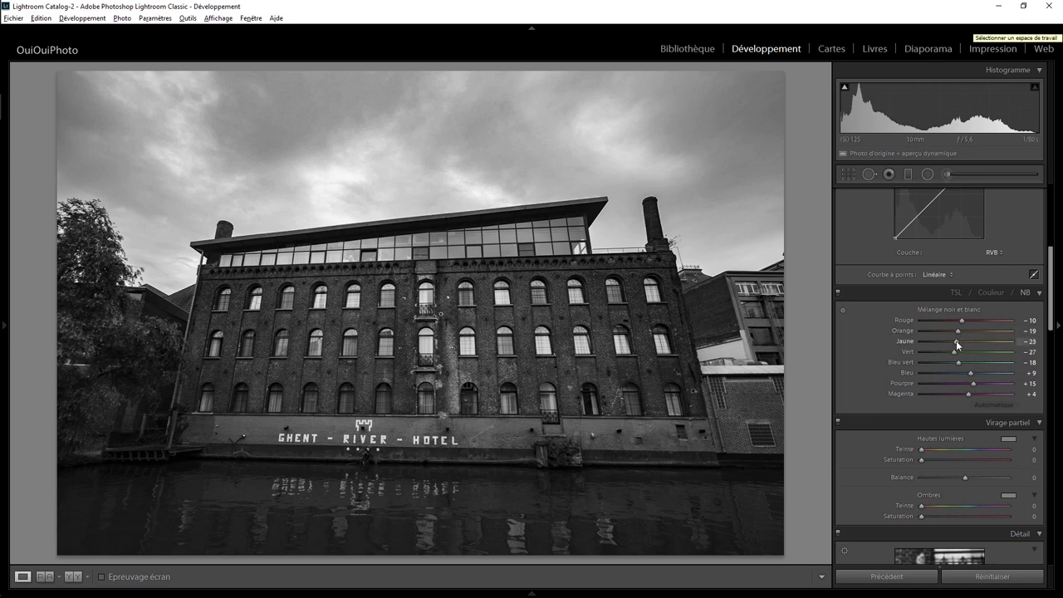
{"action": "left_click_drag", "start_coordinate": [956, 340], "coordinate": [1027, 342]}
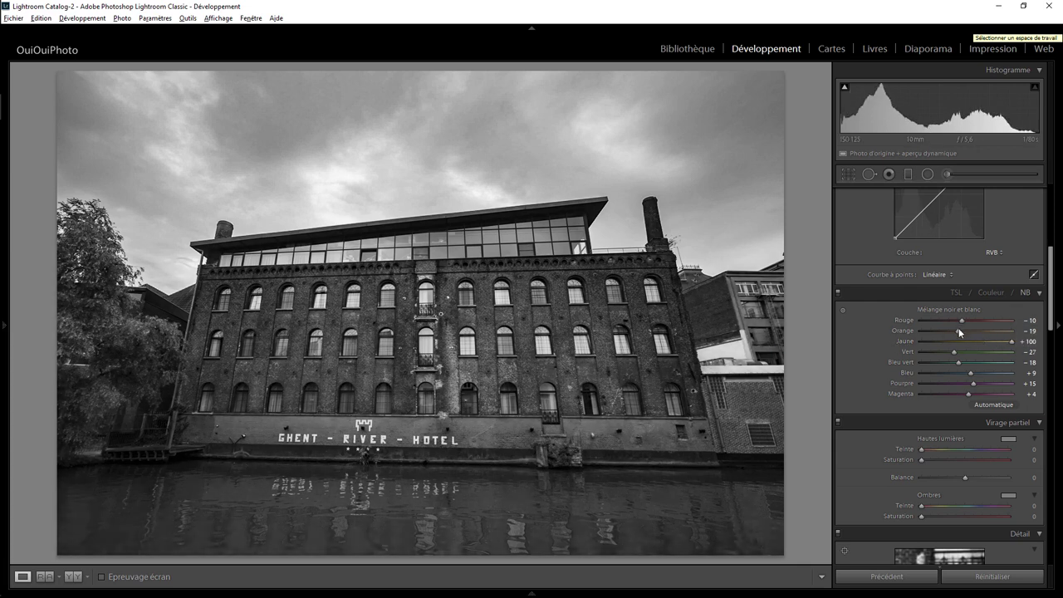
{"action": "mouse_move", "coordinate": [958, 331]}
{"action": "left_mouse_down"}
{"action": "mouse_move", "coordinate": [943, 331]}
{"action": "mouse_move", "coordinate": [977, 331]}
{"action": "mouse_move", "coordinate": [958, 331]}
{"action": "left_mouse_up"}
Check the chimney up close, then enable chromatic aberration removal and the Canon EF-S 10-22mm lens profile
{"action": "left_click_drag", "start_coordinate": [1051, 313], "coordinate": [1050, 291]}
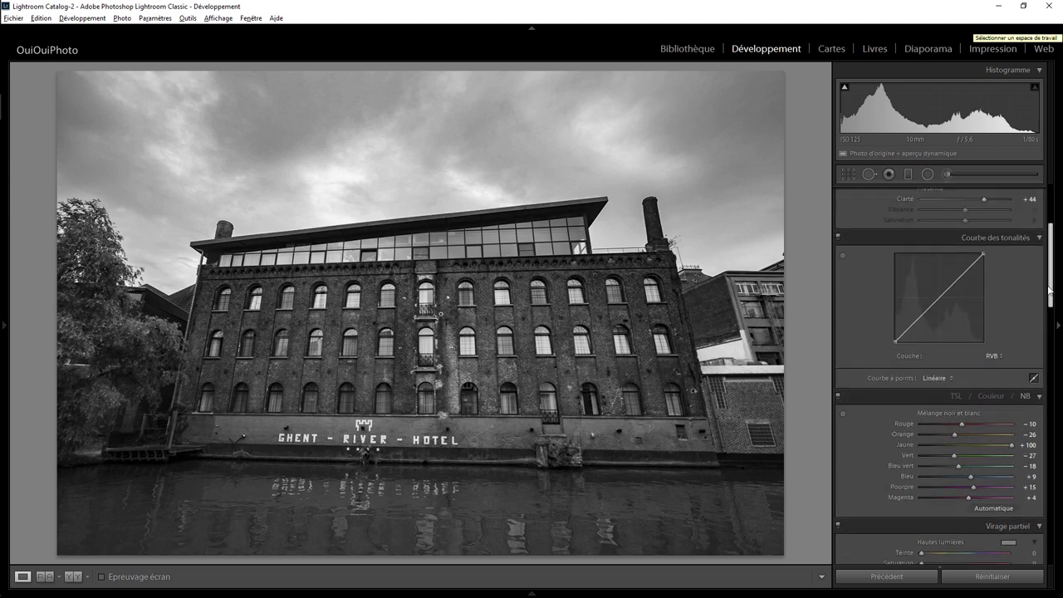
{"action": "left_click", "coordinate": [656, 202]}
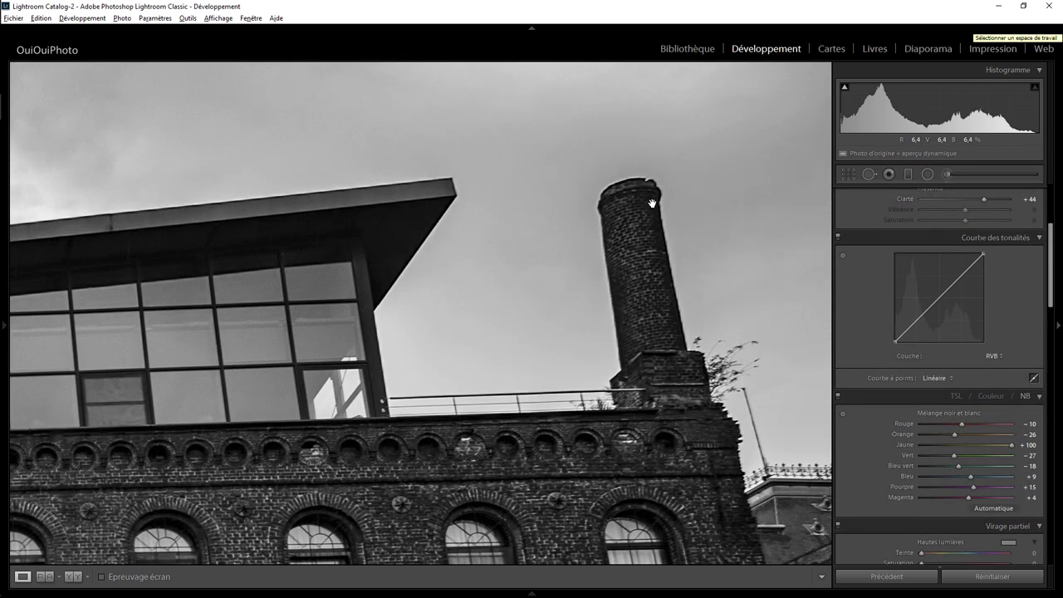
{"action": "left_click", "coordinate": [644, 229]}
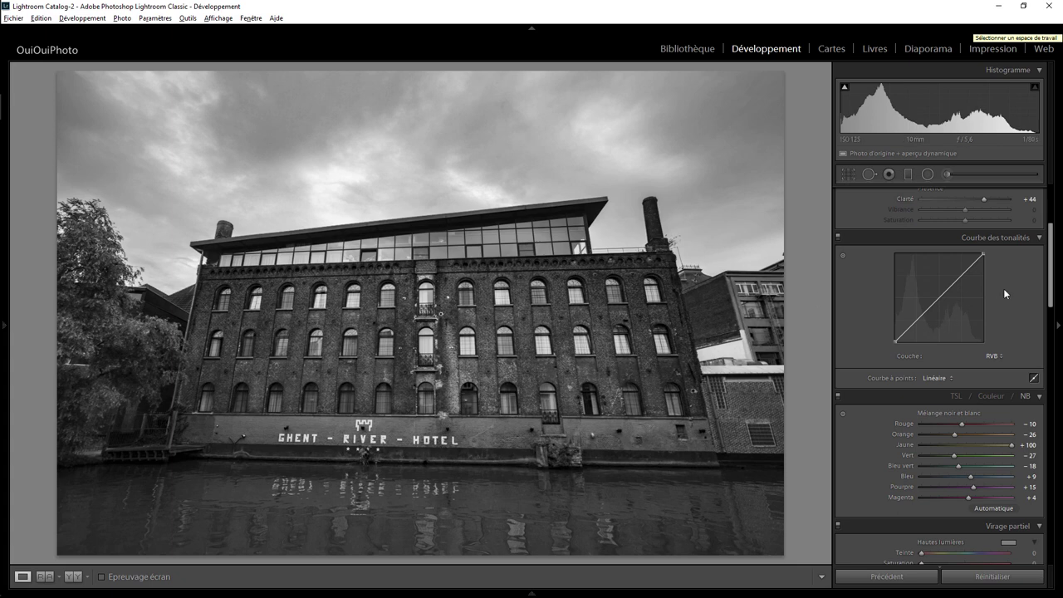
{"action": "left_click_drag", "start_coordinate": [1053, 290], "coordinate": [1047, 424]}
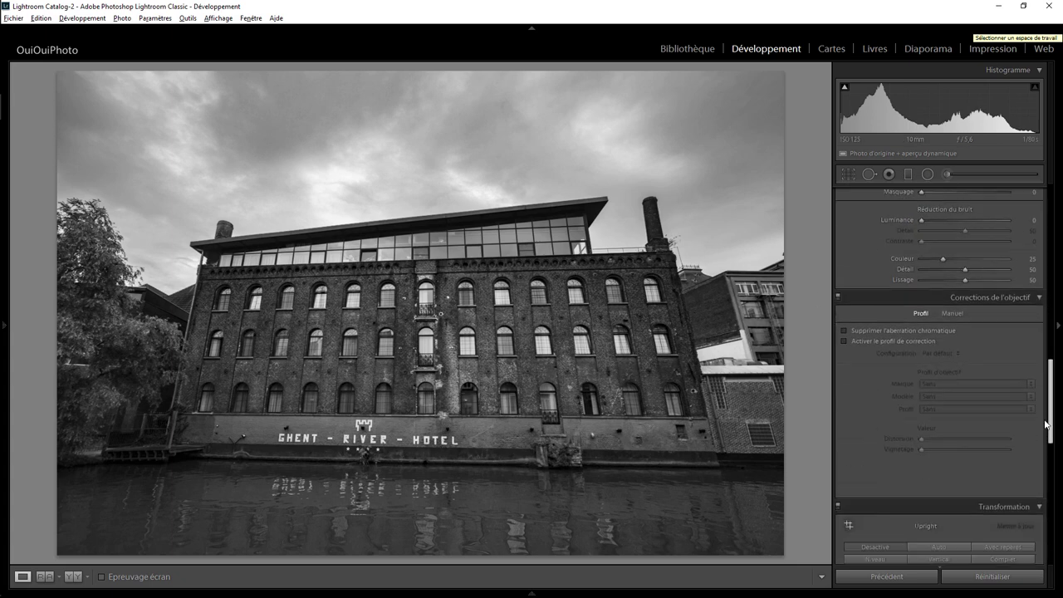
{"action": "left_click", "coordinate": [856, 332]}
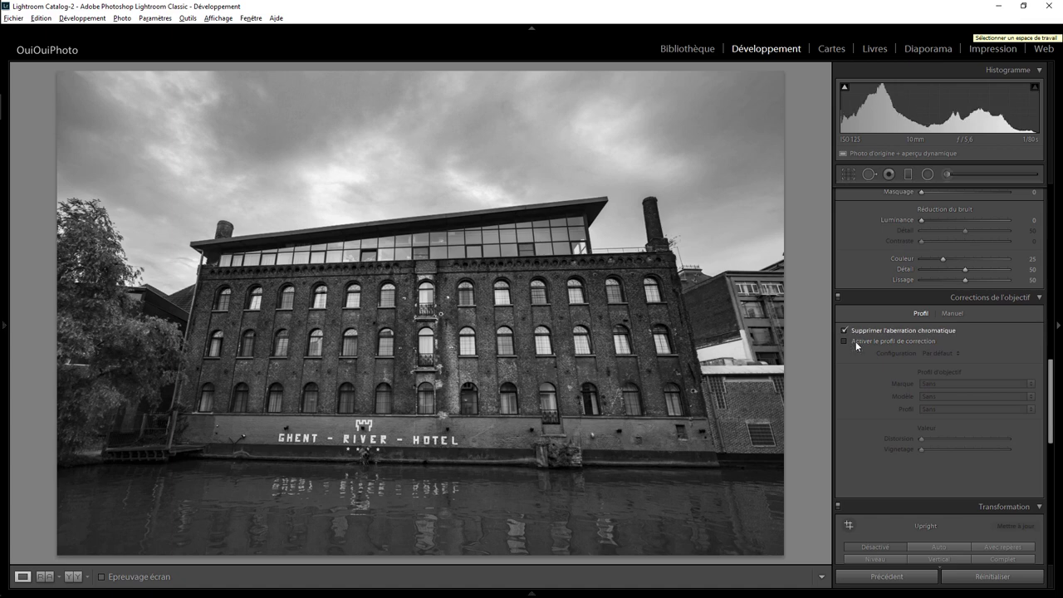
{"action": "left_click", "coordinate": [855, 342]}
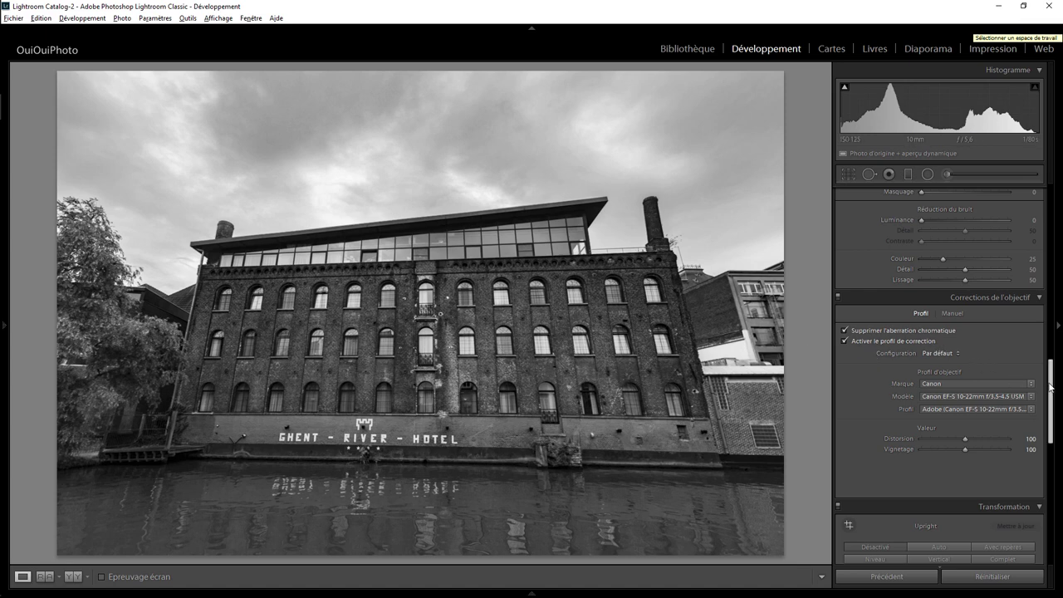
{"action": "scroll", "coordinate": [1051, 388], "scroll_direction": "down", "scroll_amount": 3}
Apply a guided Upright correction with guides along the roofline, base, and both side walls
{"action": "left_click", "coordinate": [1001, 429]}
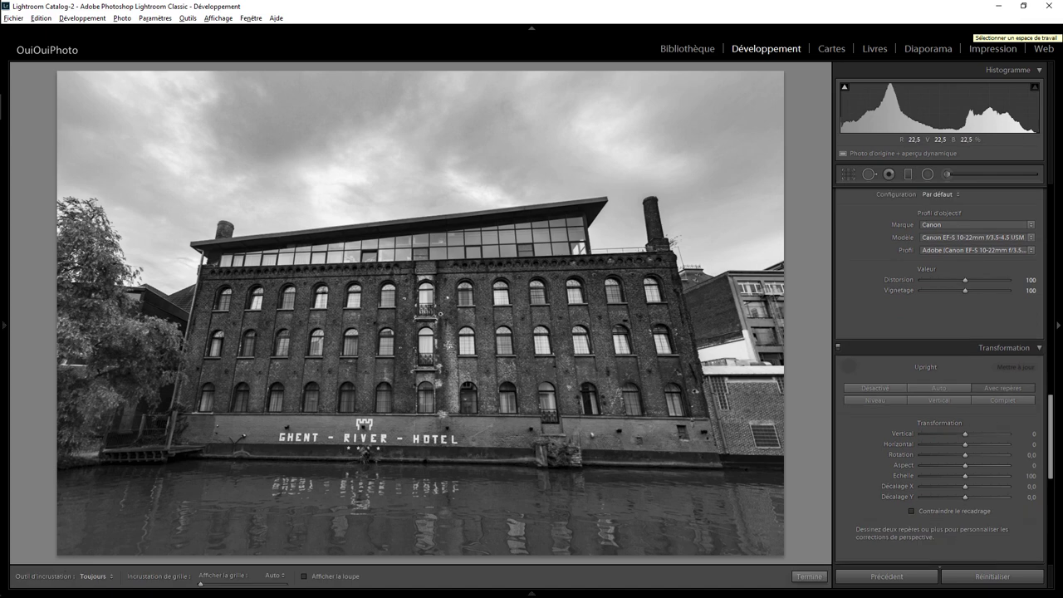
{"action": "left_click_drag", "start_coordinate": [177, 272], "coordinate": [807, 249]}
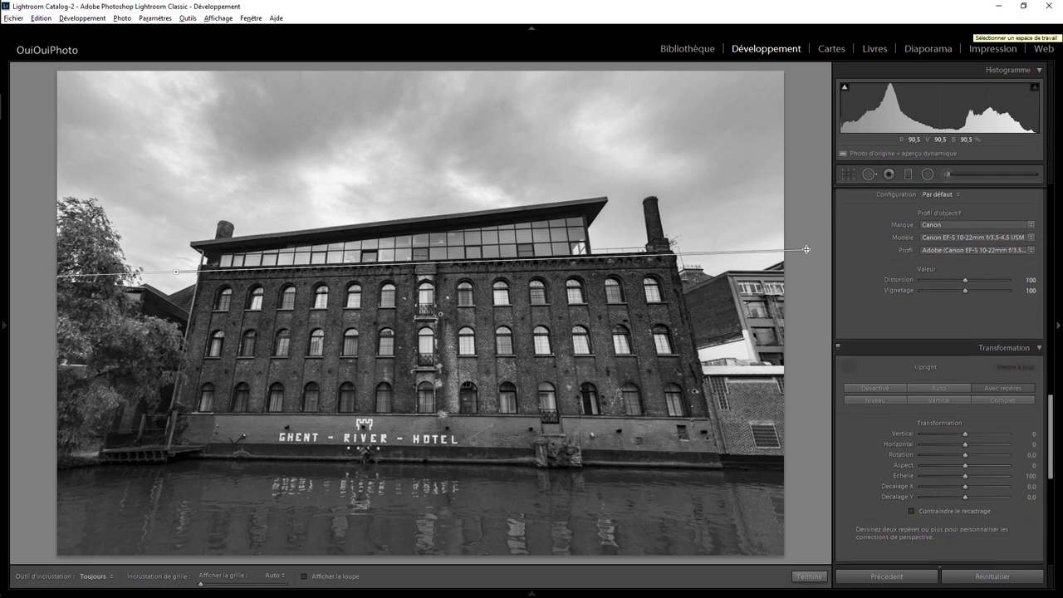
{"action": "left_click_drag", "start_coordinate": [133, 410], "coordinate": [801, 418]}
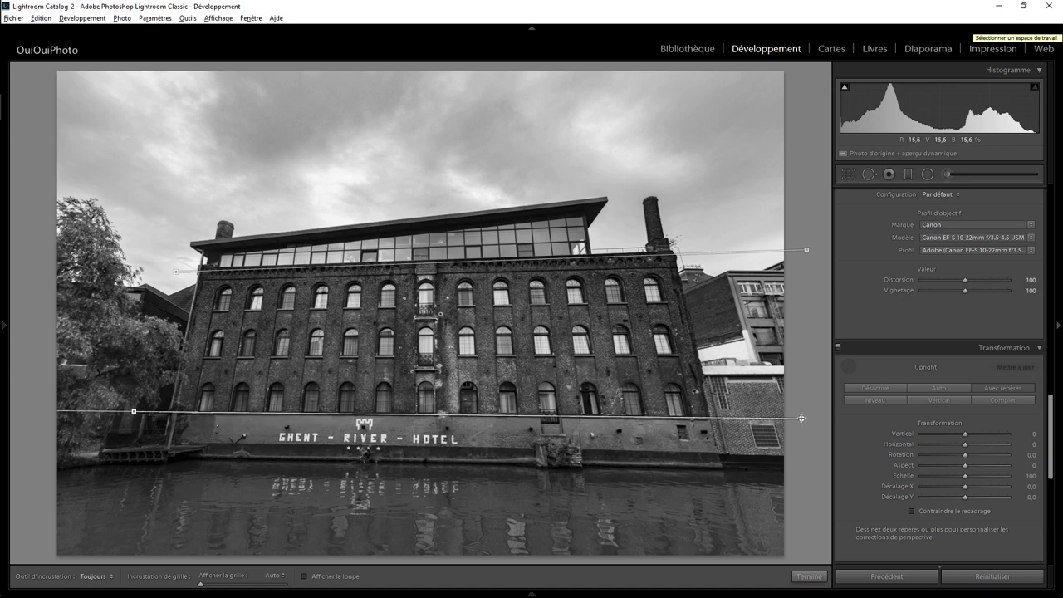
{"action": "left_click_drag", "start_coordinate": [801, 418], "coordinate": [807, 420]}
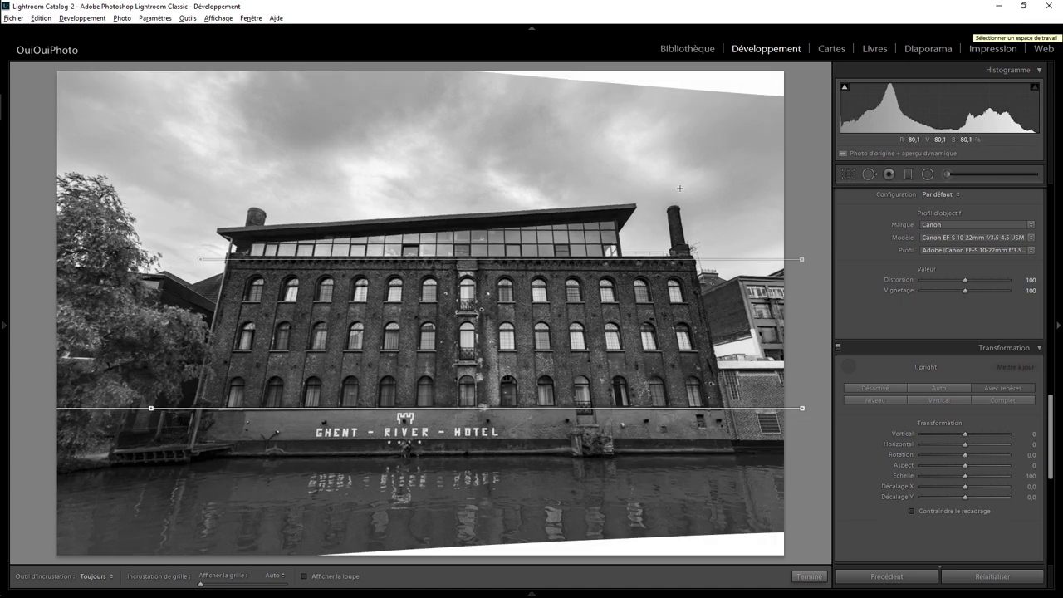
{"action": "left_click_drag", "start_coordinate": [680, 189], "coordinate": [723, 407]}
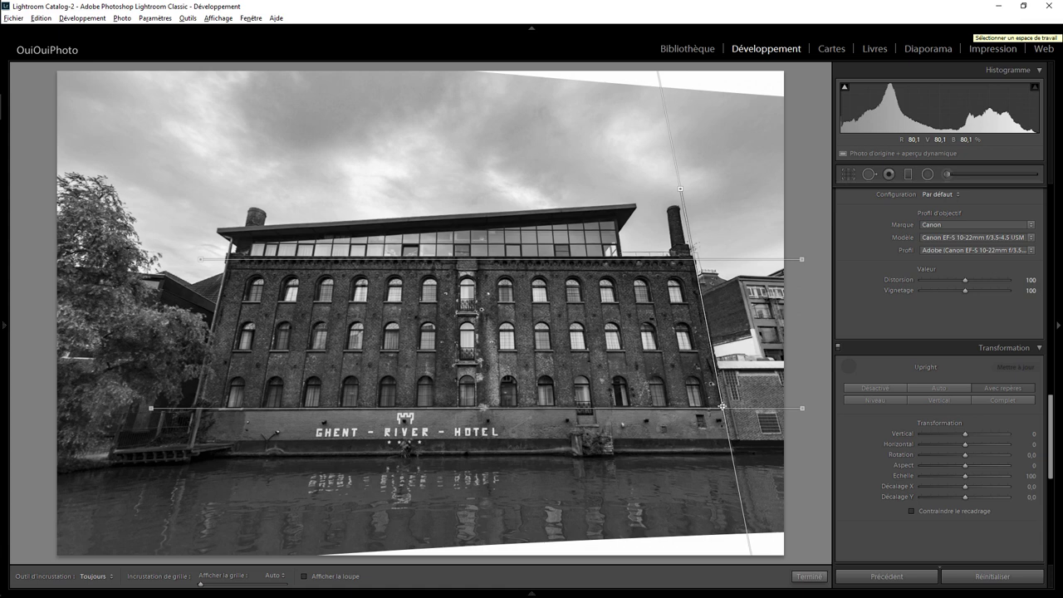
{"action": "left_click_drag", "start_coordinate": [723, 407], "coordinate": [723, 407]}
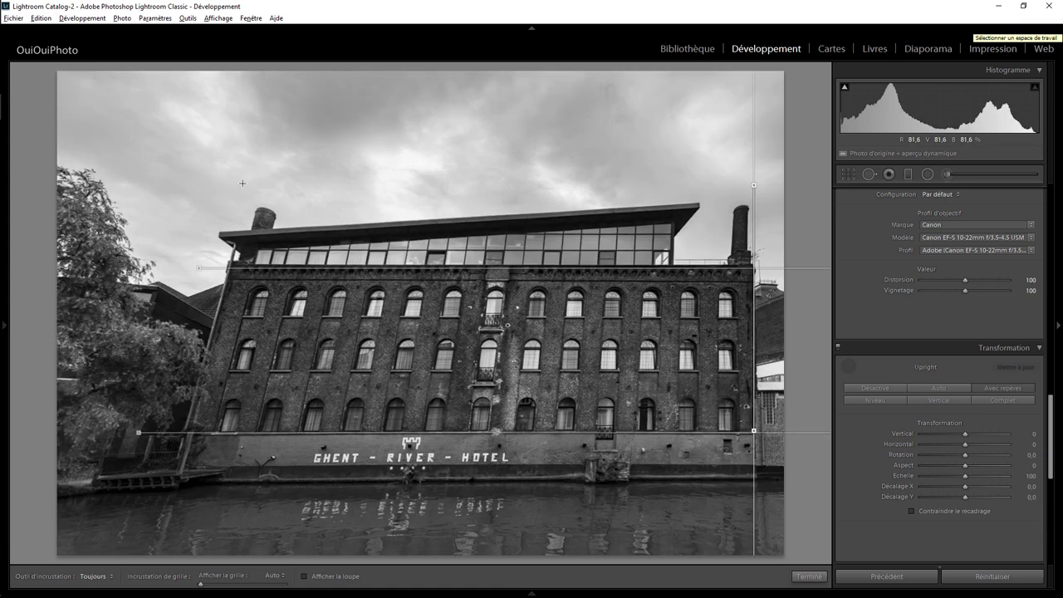
{"action": "mouse_move", "coordinate": [243, 184]}
{"action": "left_mouse_down"}
{"action": "mouse_move", "coordinate": [188, 455]}
{"action": "mouse_move", "coordinate": [167, 464]}
{"action": "left_mouse_up"}
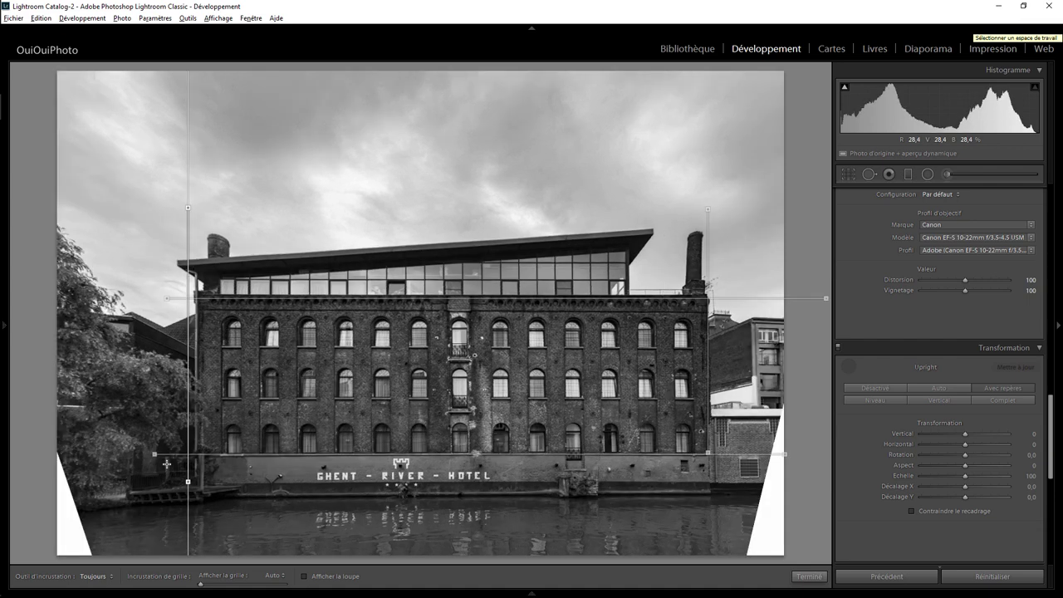
{"action": "left_click_drag", "start_coordinate": [708, 208], "coordinate": [711, 211]}
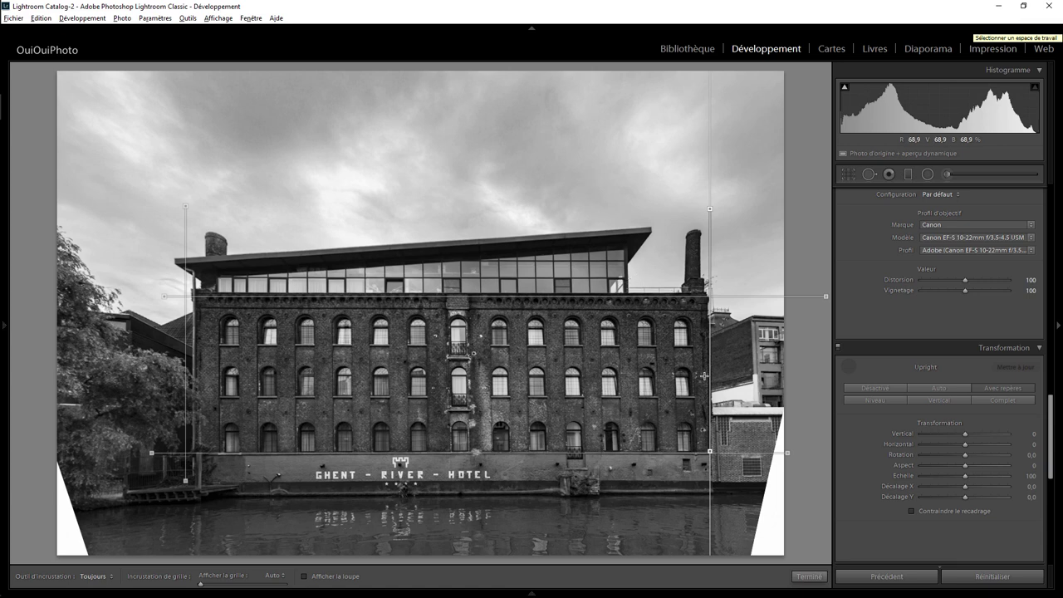
{"action": "left_click", "coordinate": [809, 576]}
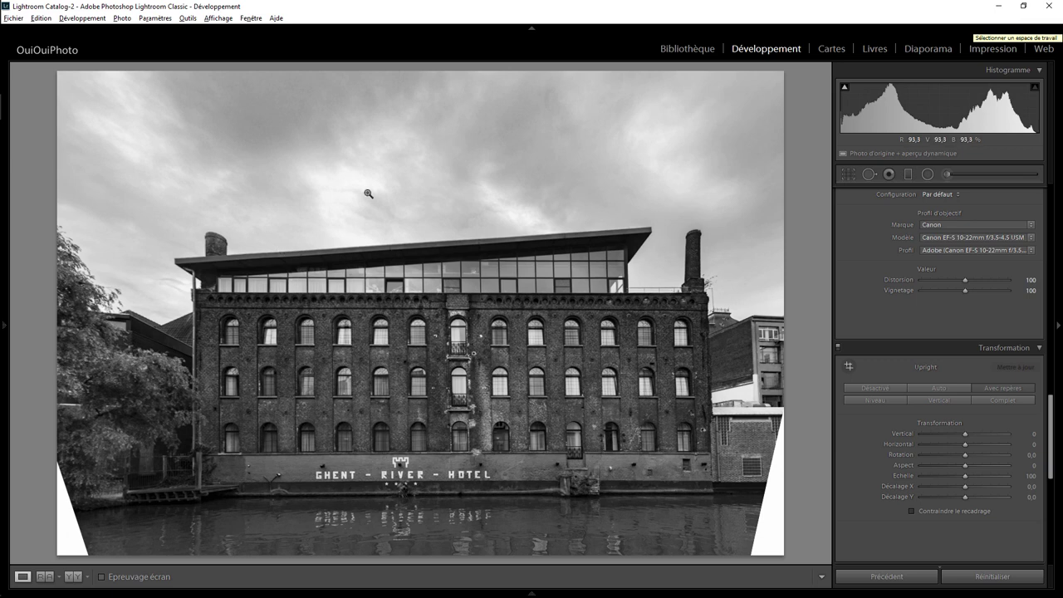
Crop in from both top corners to trim the blank perspective wedges
{"action": "left_click_drag", "start_coordinate": [1052, 424], "coordinate": [1053, 336]}
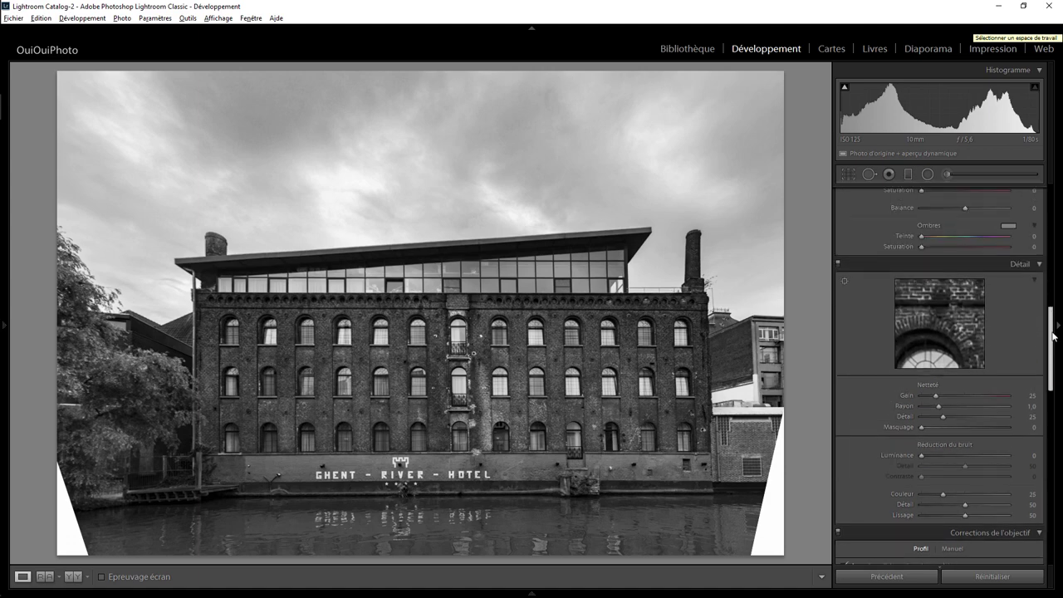
{"action": "left_click", "coordinate": [849, 175]}
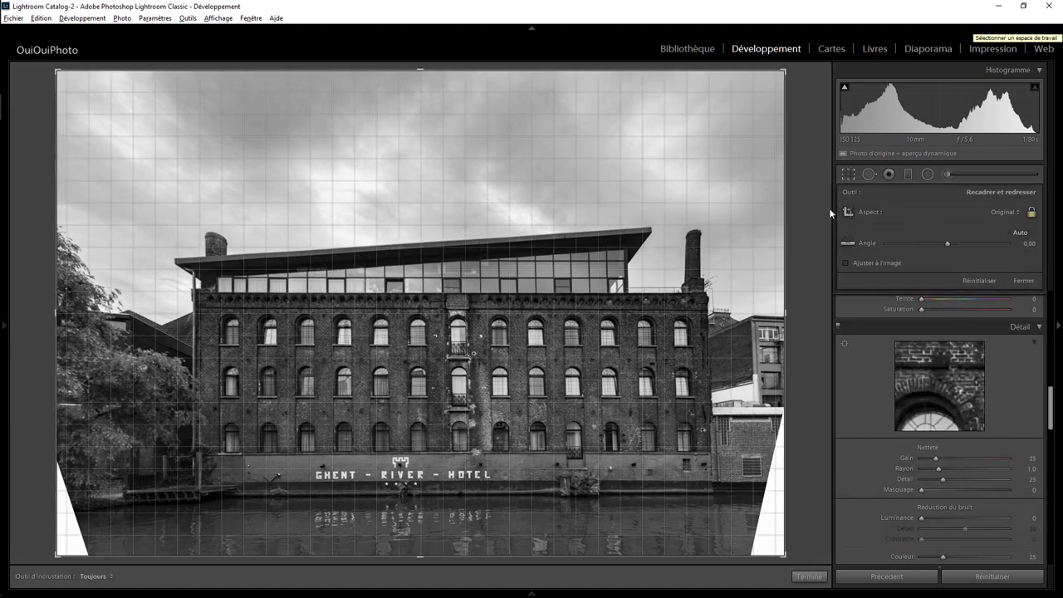
{"action": "left_click_drag", "start_coordinate": [786, 70], "coordinate": [776, 80]}
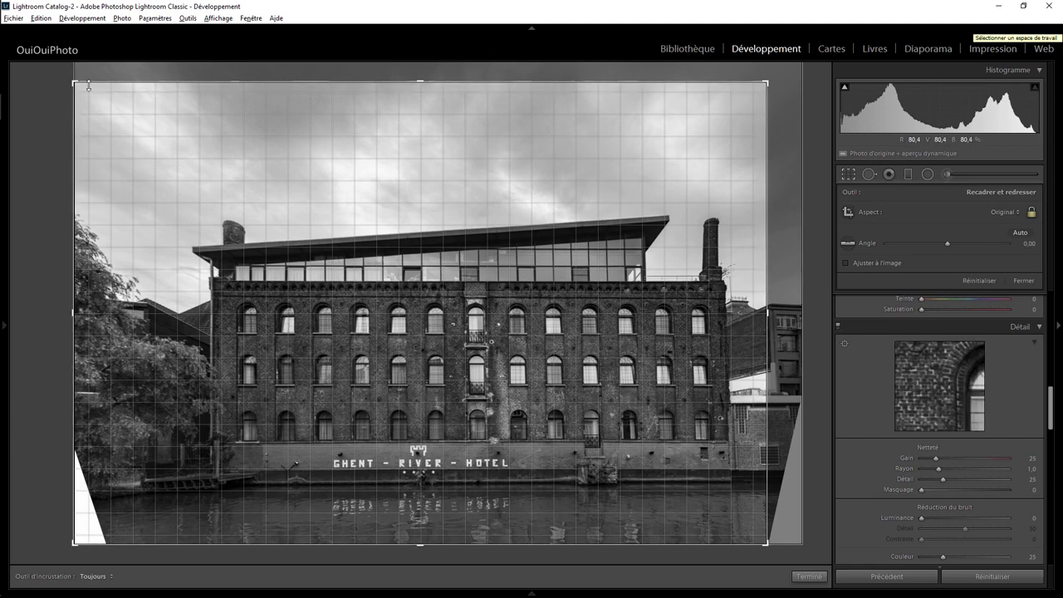
{"action": "left_click_drag", "start_coordinate": [72, 81], "coordinate": [98, 94]}
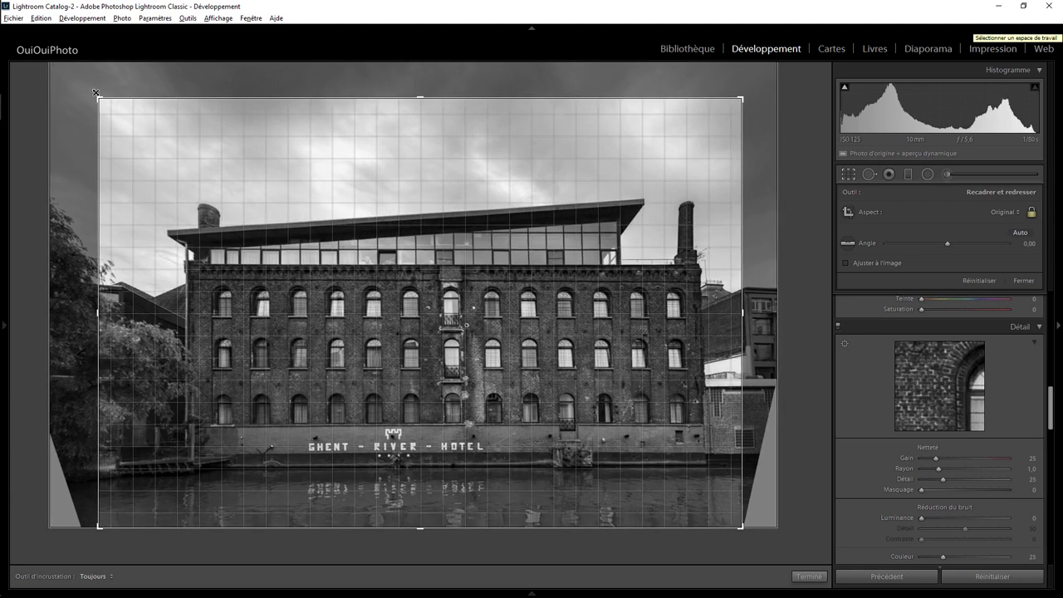
{"action": "key", "text": "Return"}
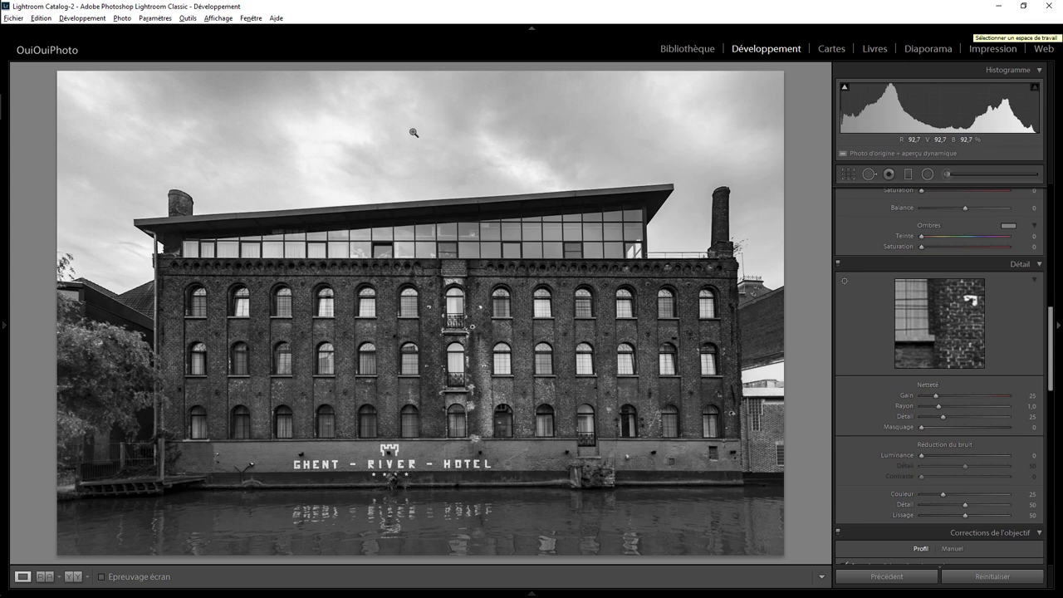
Add a graduated filter over the sky with dehaze 42, noise reduction 100, exposure 0
{"action": "left_click", "coordinate": [909, 175]}
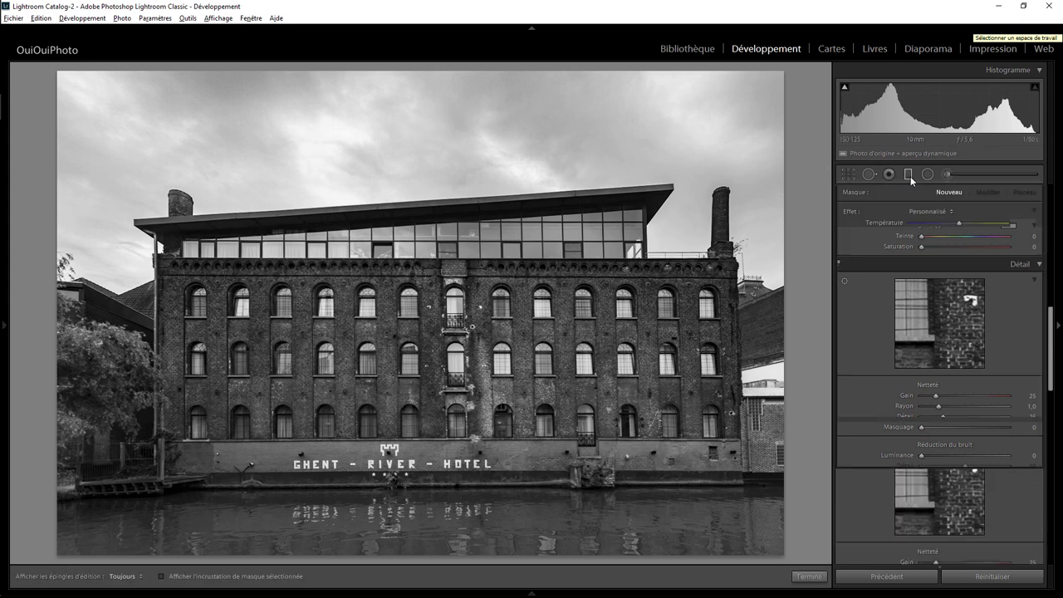
{"action": "mouse_move", "coordinate": [416, 157]}
{"action": "left_mouse_down"}
{"action": "mouse_move", "coordinate": [424, 196]}
{"action": "mouse_move", "coordinate": [416, 166]}
{"action": "left_mouse_up"}
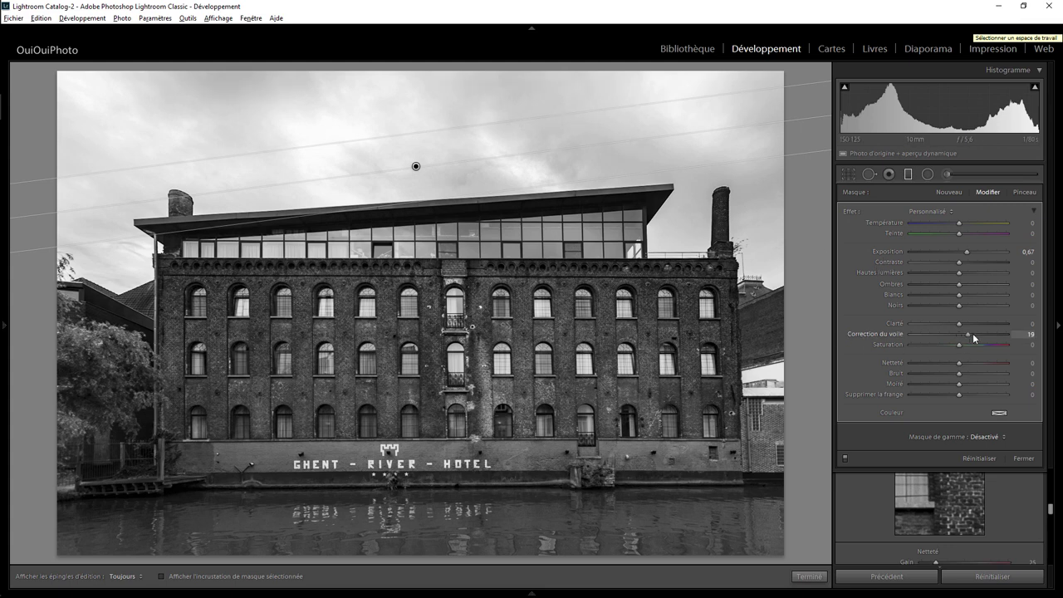
{"action": "mouse_move", "coordinate": [974, 334]}
{"action": "left_mouse_down"}
{"action": "mouse_move", "coordinate": [964, 334]}
{"action": "mouse_move", "coordinate": [979, 334]}
{"action": "left_mouse_up"}
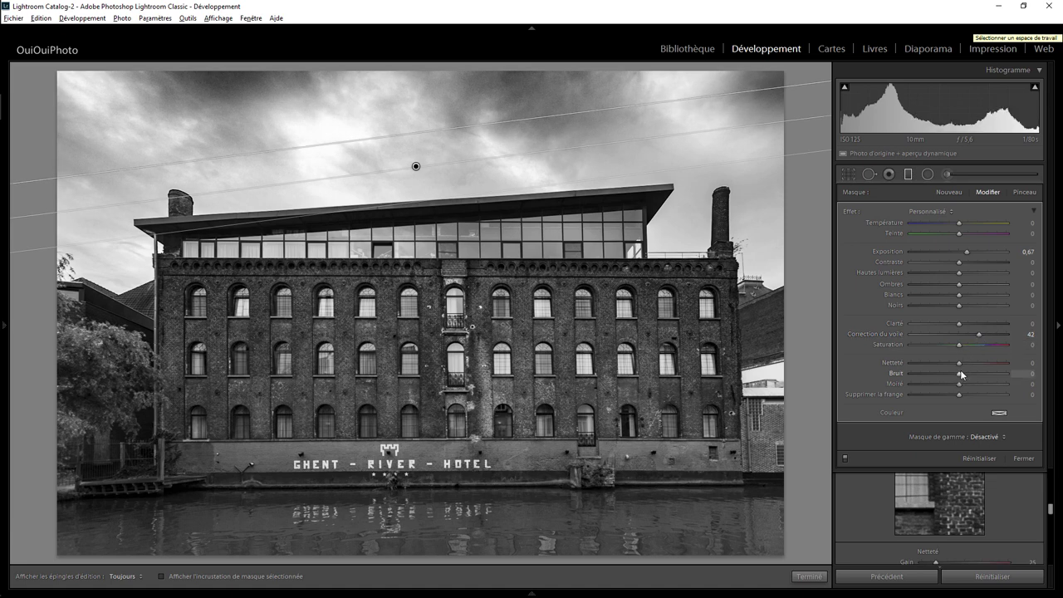
{"action": "left_click_drag", "start_coordinate": [961, 376], "coordinate": [1030, 374]}
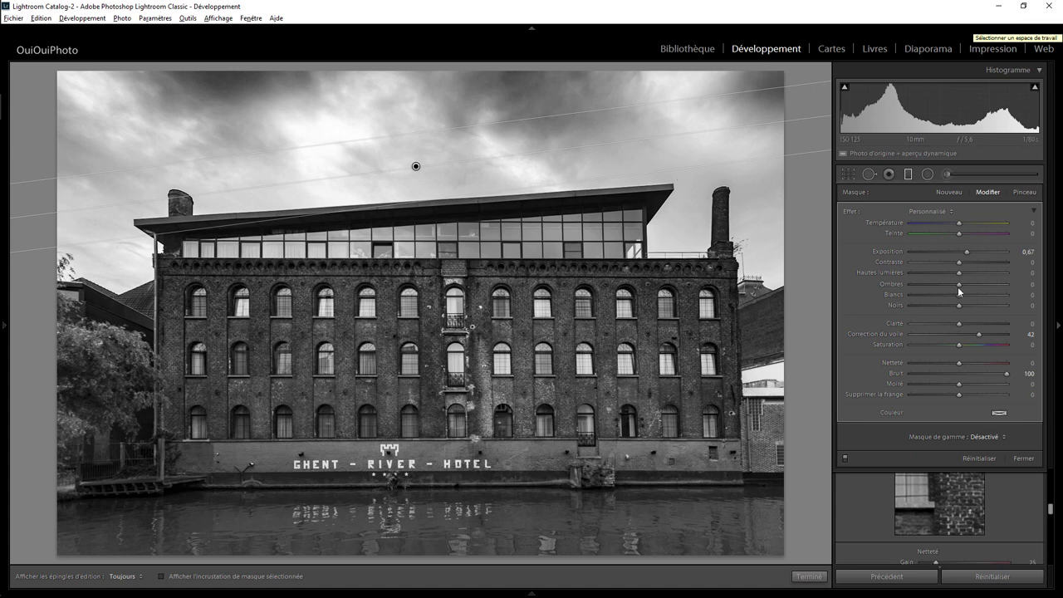
{"action": "left_click_drag", "start_coordinate": [968, 255], "coordinate": [960, 252]}
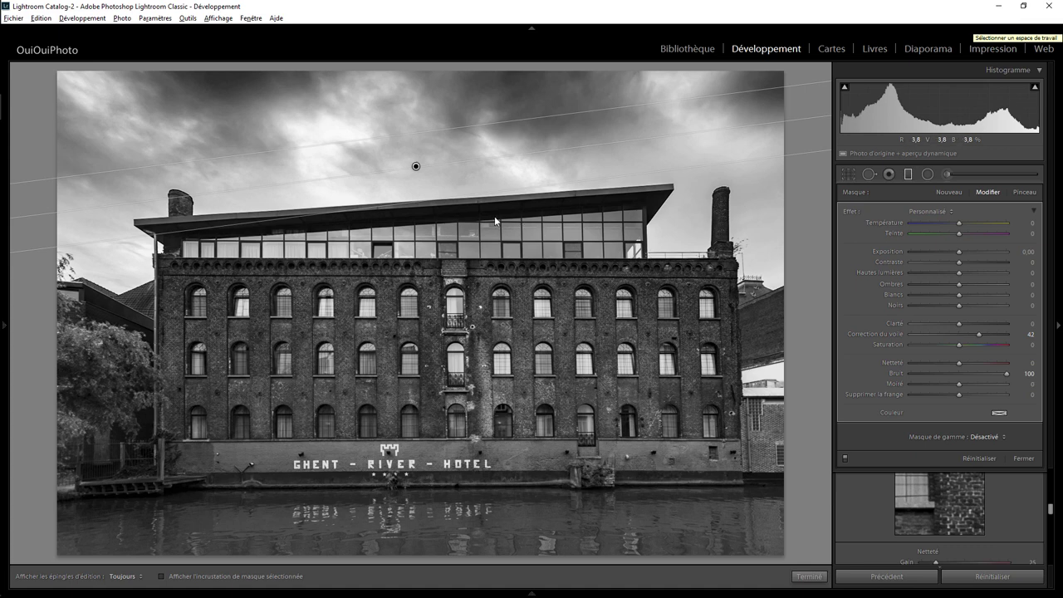
{"action": "left_click", "coordinate": [809, 577]}
Apply a −10 post-crop vignette to darken the photo's corners
{"action": "left_click_drag", "start_coordinate": [1052, 342], "coordinate": [1061, 474]}
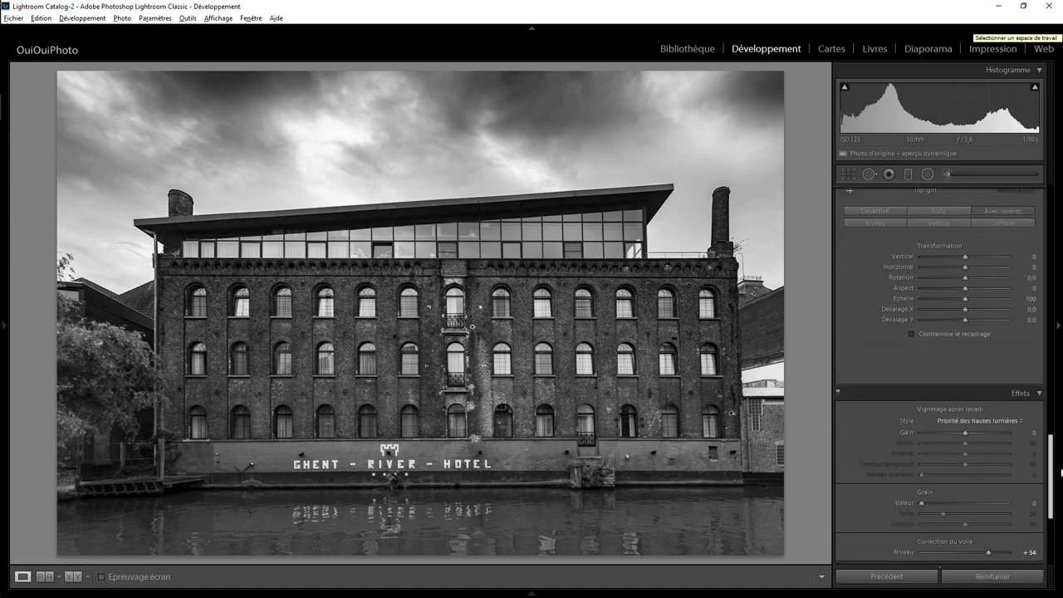
{"action": "left_click_drag", "start_coordinate": [961, 428], "coordinate": [959, 430]}
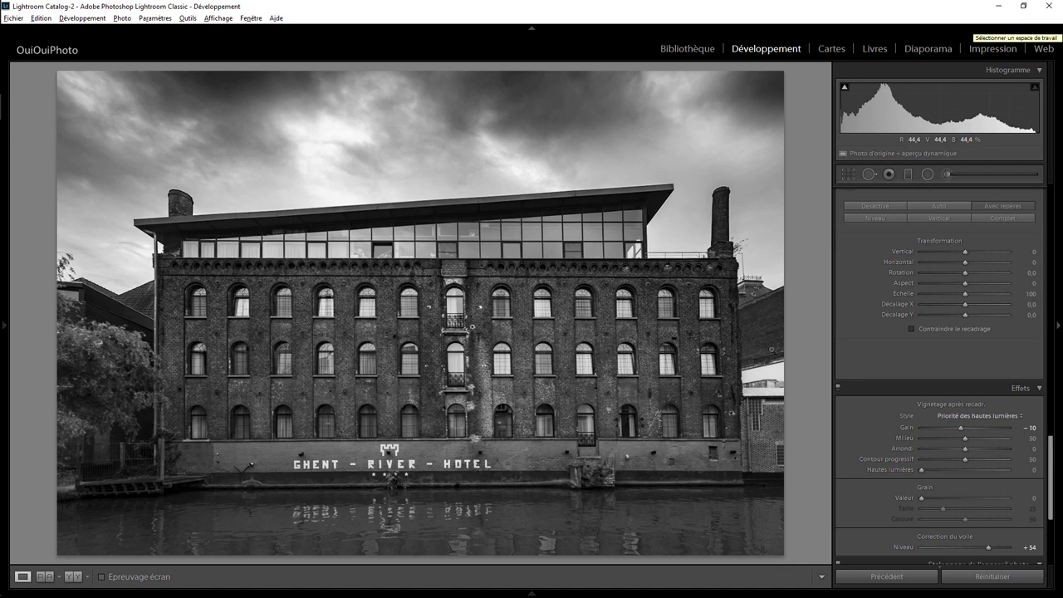
{"action": "left_click", "coordinate": [947, 175]}
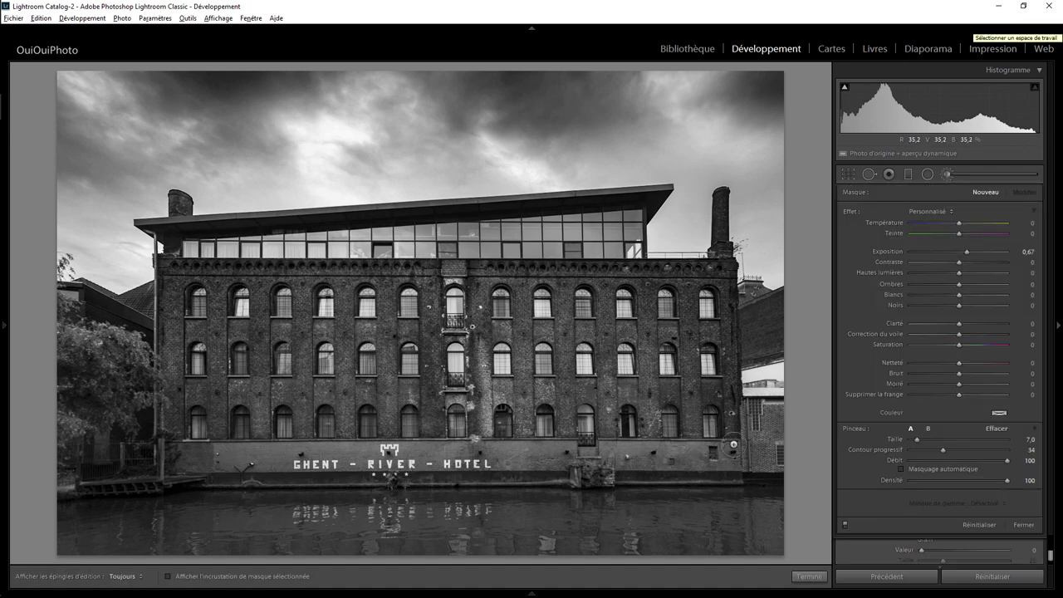
Paint a brightening brush adjustment along the hotel's pale lower wall band
{"action": "double_click", "coordinate": [850, 211]}
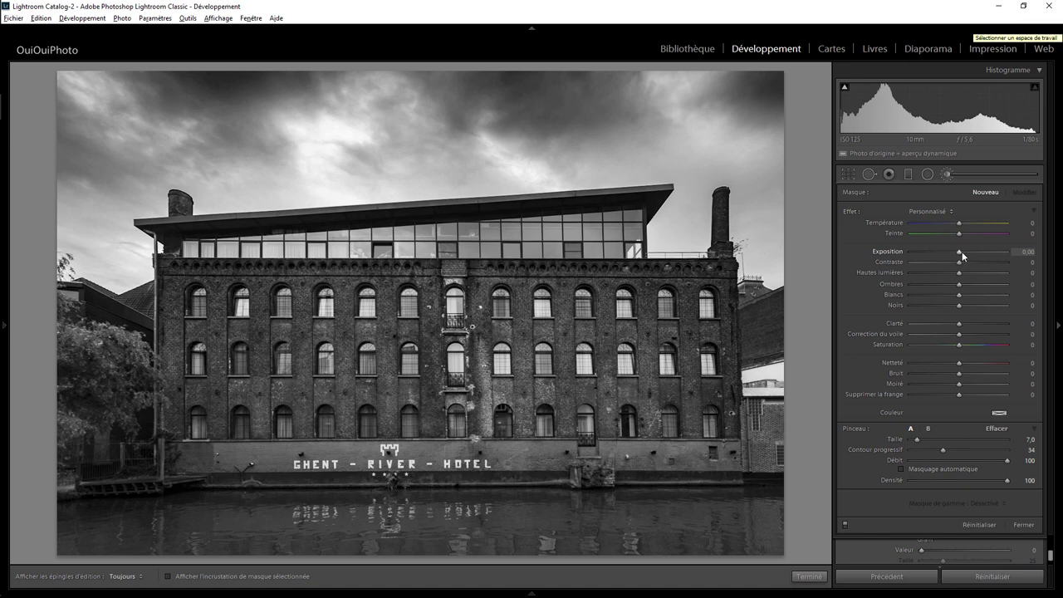
{"action": "left_click_drag", "start_coordinate": [961, 252], "coordinate": [969, 254]}
{"action": "key", "text": "h"}
{"action": "left_click_drag", "start_coordinate": [177, 459], "coordinate": [735, 455]}
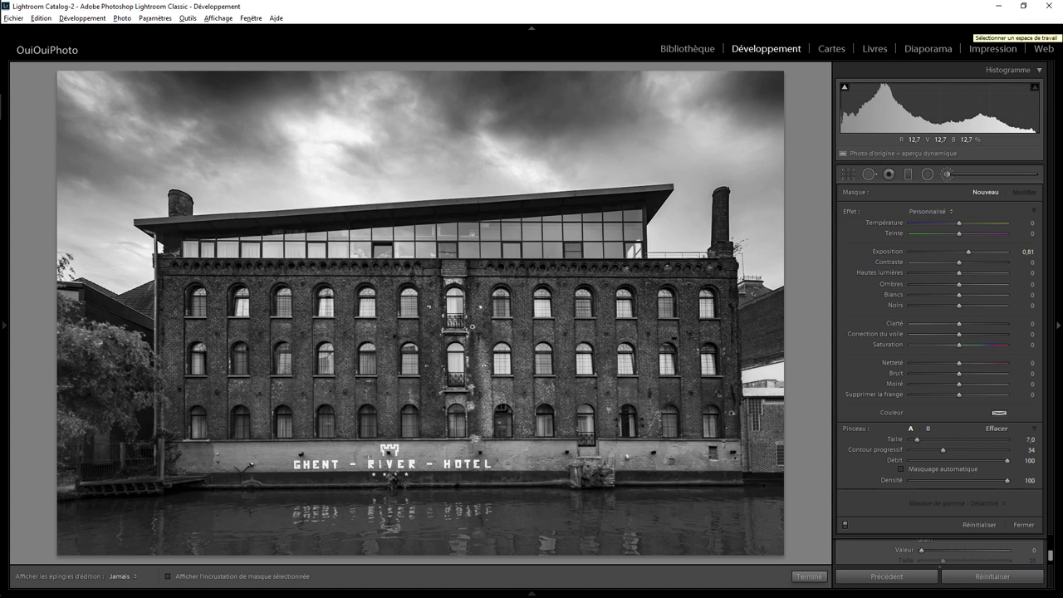
{"action": "left_click_drag", "start_coordinate": [187, 460], "coordinate": [182, 459]}
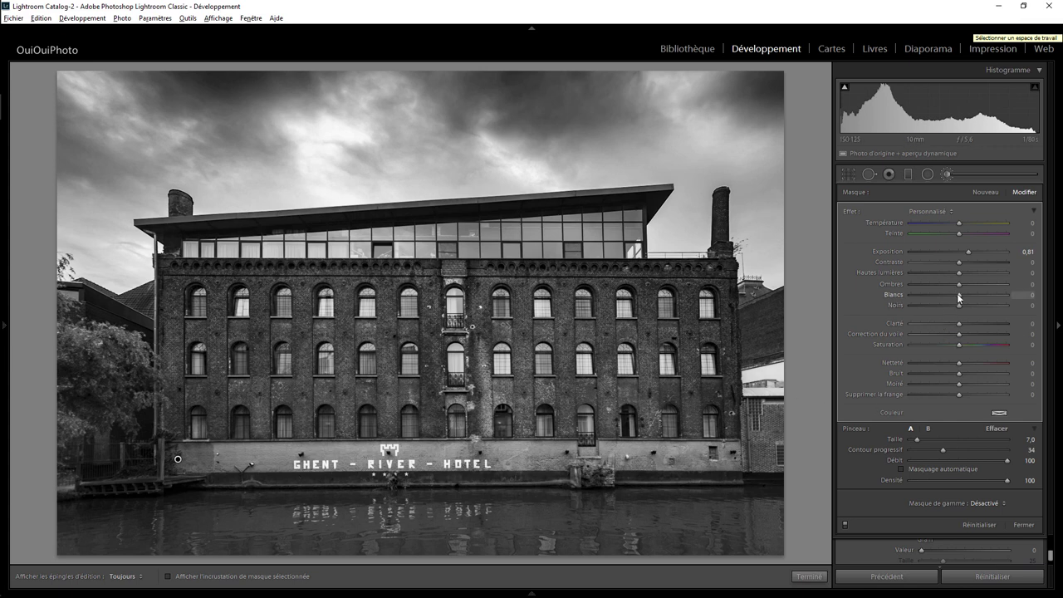
Set the painted wall adjustment to exposure 1,27 and whites −20
{"action": "left_click_drag", "start_coordinate": [960, 296], "coordinate": [933, 296]}
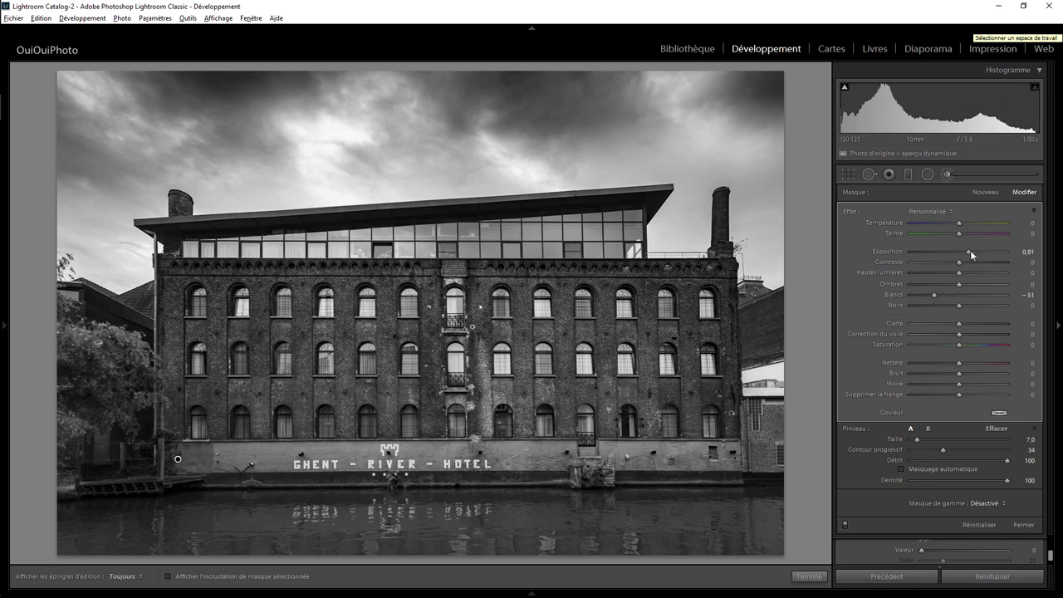
{"action": "left_click_drag", "start_coordinate": [970, 252], "coordinate": [975, 253]}
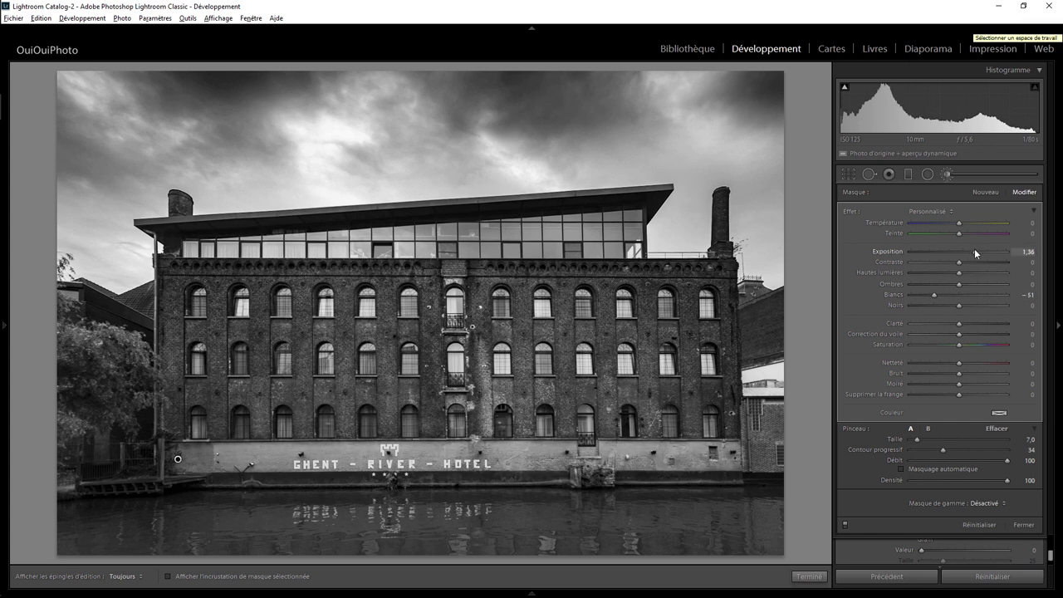
{"action": "double_click", "coordinate": [935, 295]}
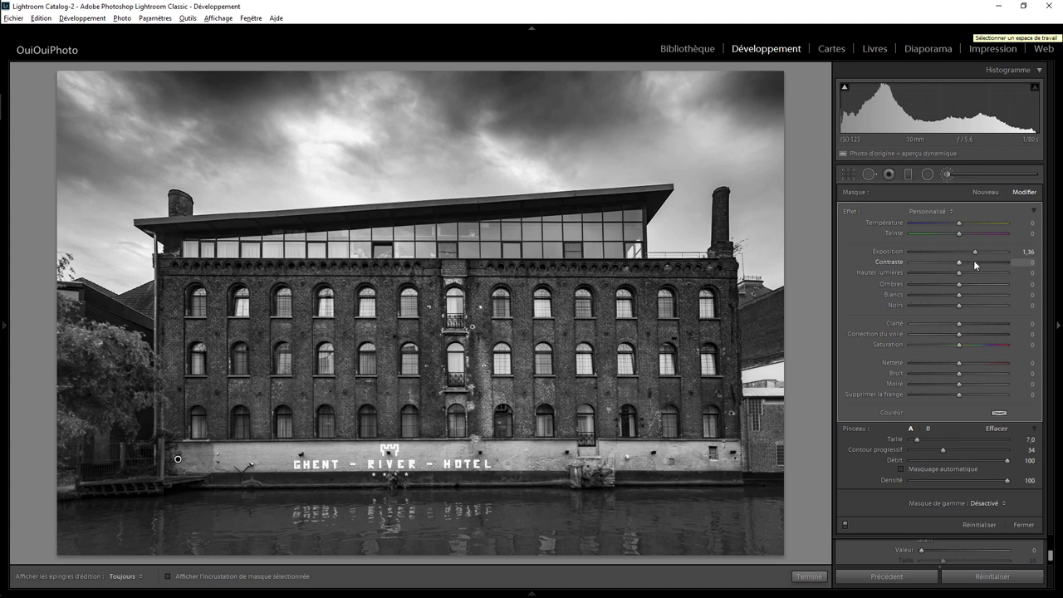
{"action": "left_click_drag", "start_coordinate": [973, 250], "coordinate": [970, 249]}
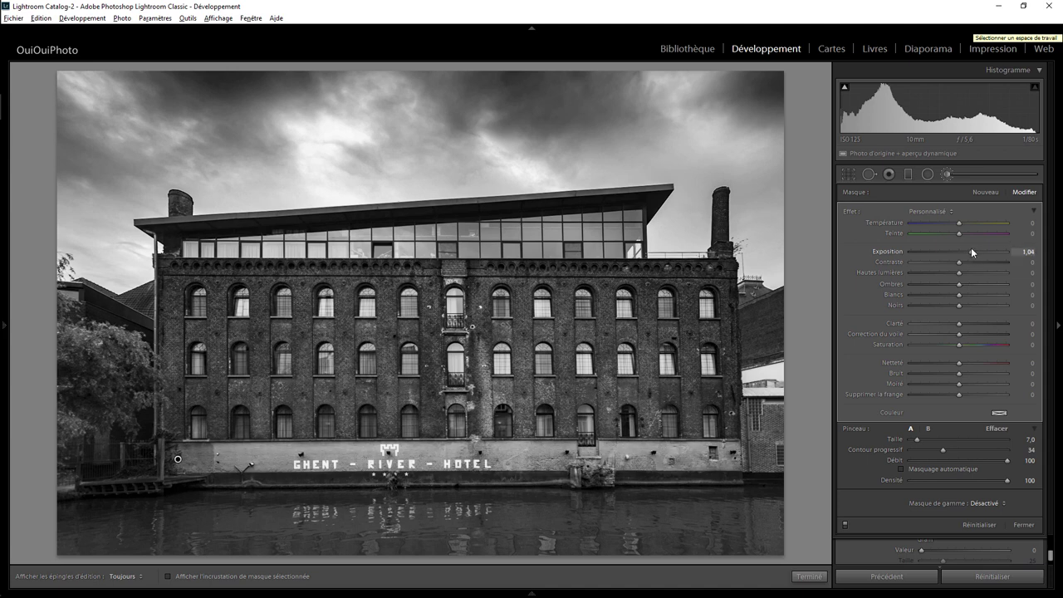
{"action": "left_click", "coordinate": [949, 293]}
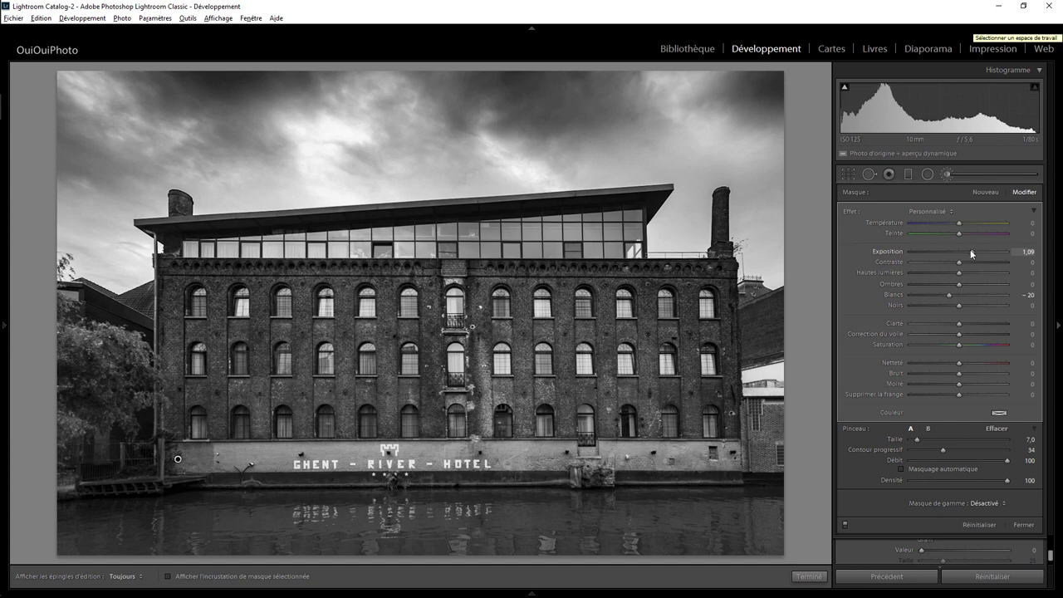
{"action": "left_click_drag", "start_coordinate": [971, 251], "coordinate": [975, 253]}
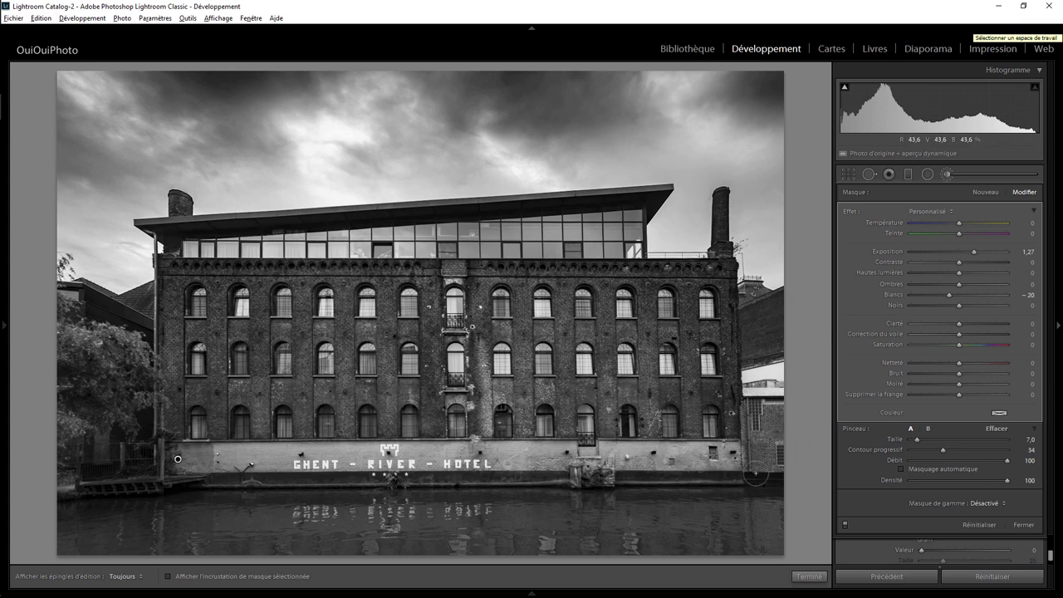
Send the edited photo to Adobe Photoshop CC 2015.5 for editing
{"action": "left_click", "coordinate": [810, 576]}
{"action": "right_click", "coordinate": [429, 307]}
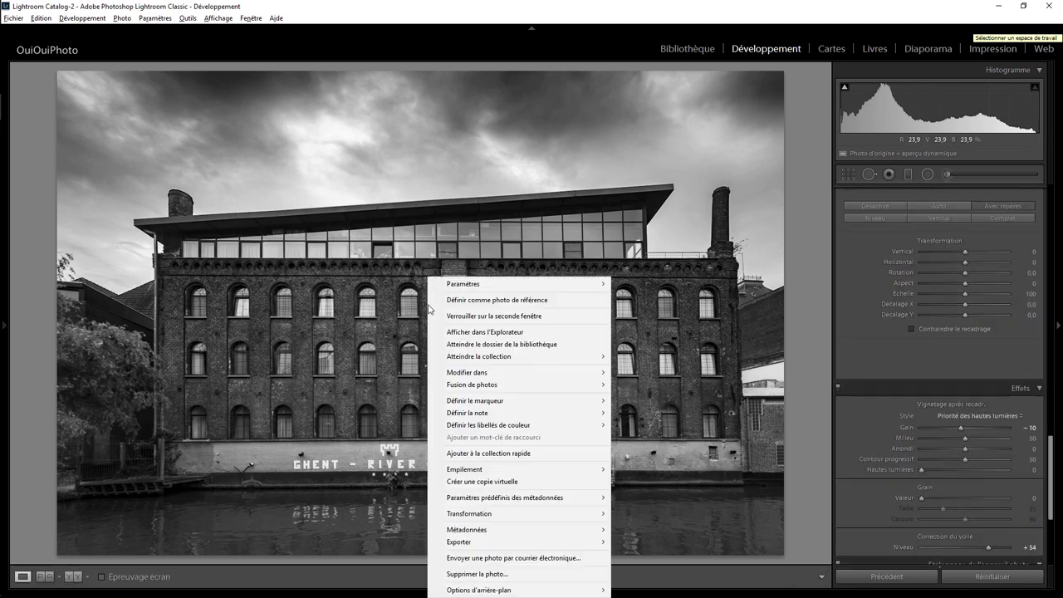
{"action": "mouse_move", "coordinate": [518, 372]}
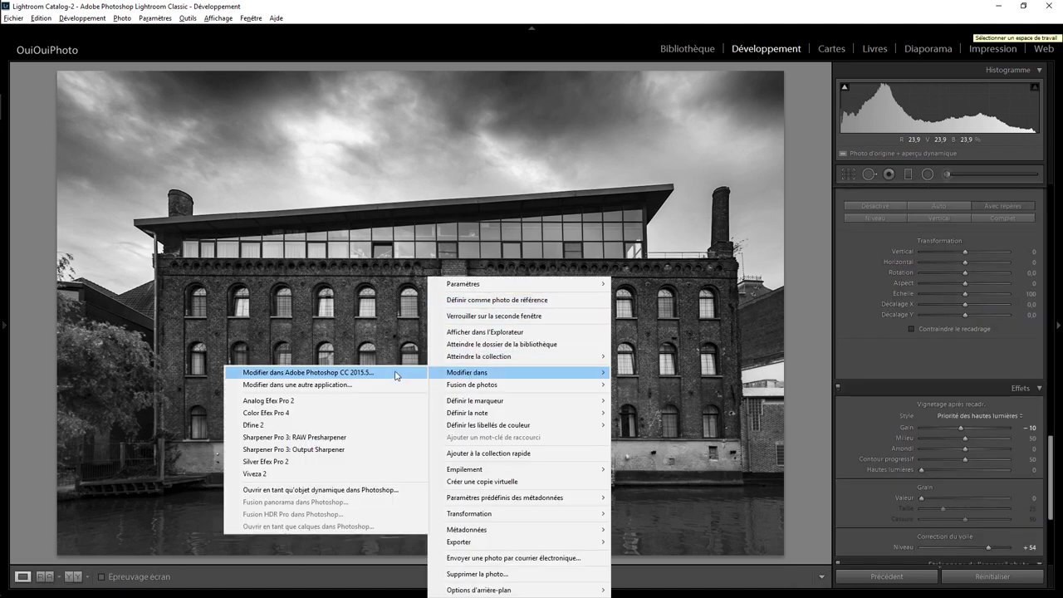
{"action": "left_click", "coordinate": [395, 374]}
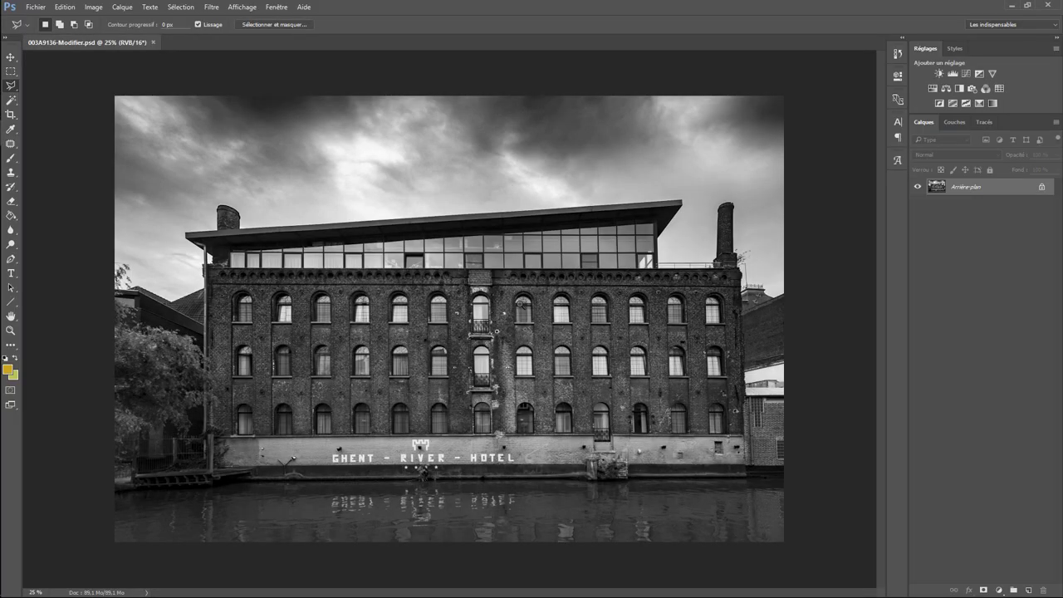
Zoom and pan in on the right-hand chimney
{"action": "left_click", "coordinate": [521, 304]}
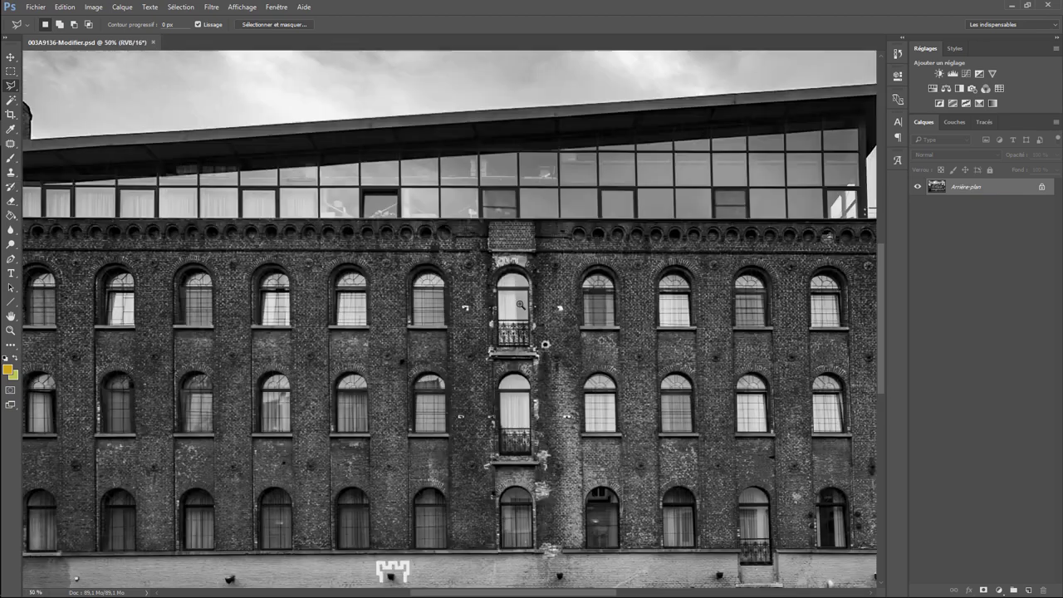
{"action": "left_click_drag", "start_coordinate": [810, 169], "coordinate": [399, 280]}
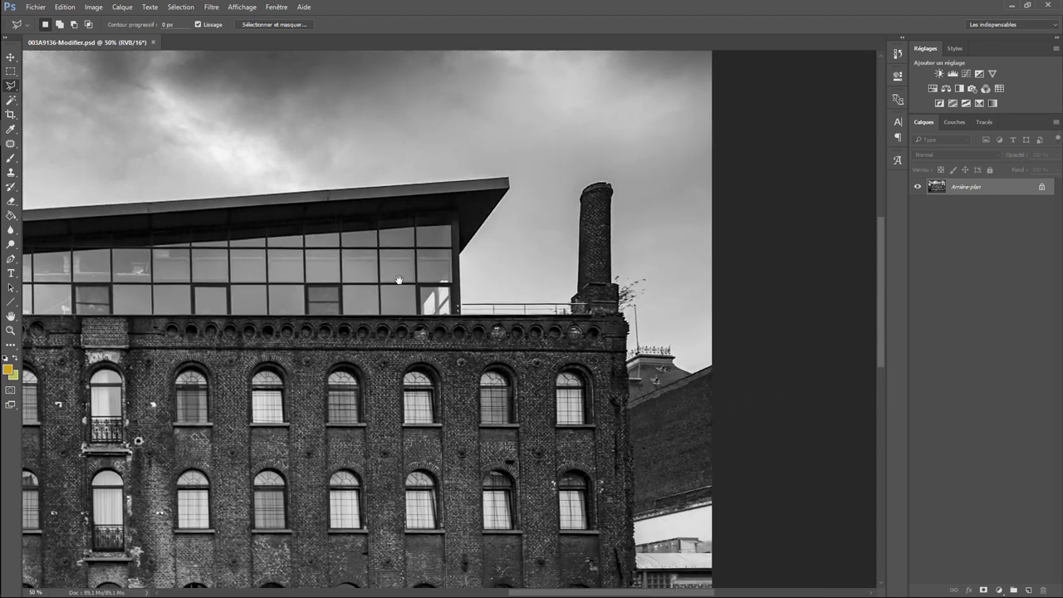
{"action": "left_click_drag", "start_coordinate": [529, 271], "coordinate": [510, 281]}
{"action": "key", "text": "ctrl+plus"}
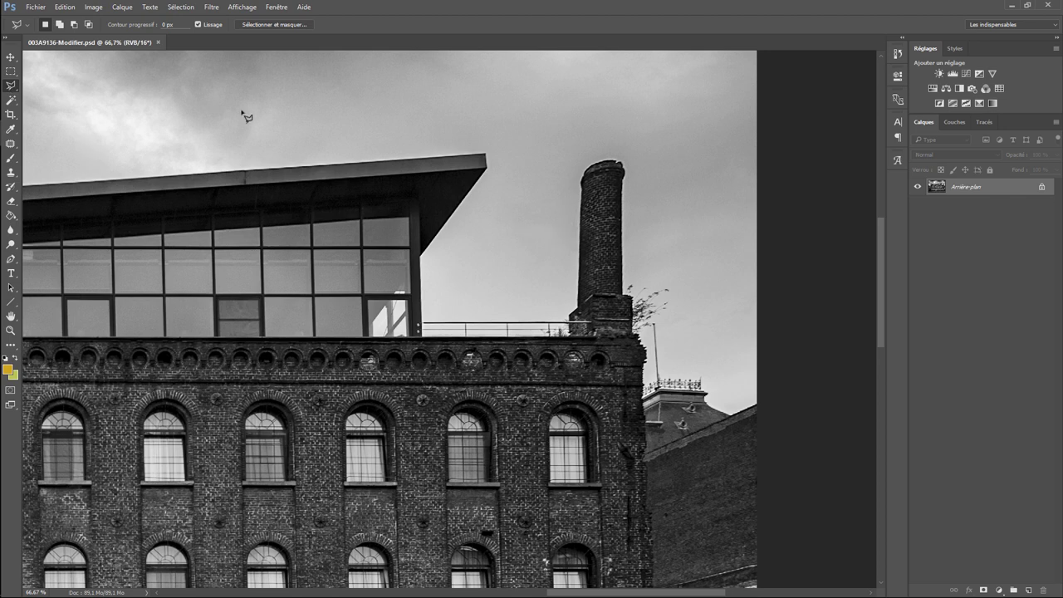
Outline the right chimney and surrounding sky with a polygonal lasso selection
{"action": "left_click", "coordinate": [523, 258]}
{"action": "left_click", "coordinate": [530, 144]}
{"action": "left_click", "coordinate": [644, 116]}
{"action": "left_click", "coordinate": [666, 212]}
{"action": "left_click", "coordinate": [658, 305]}
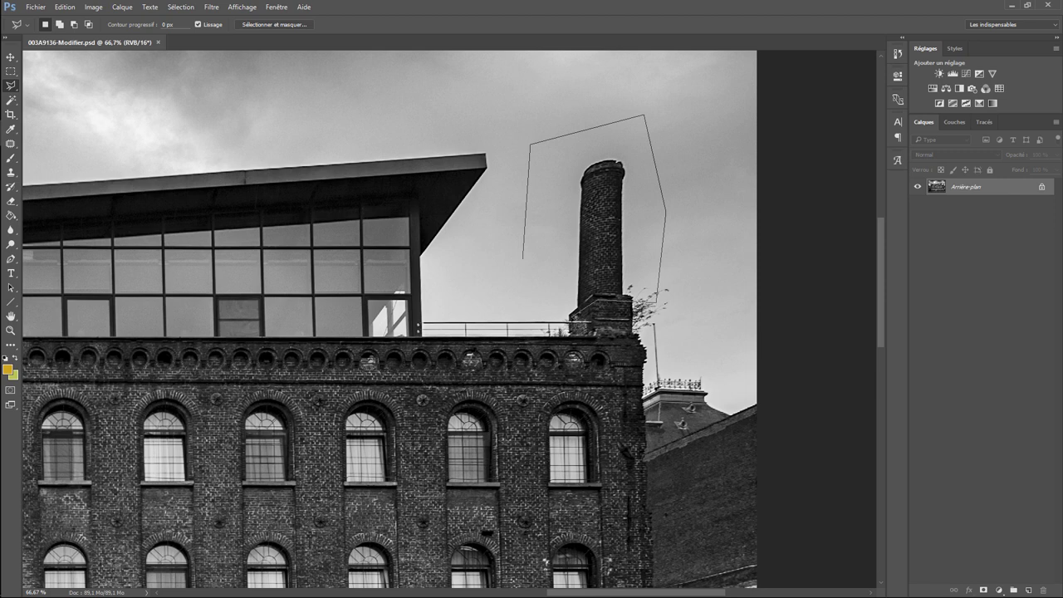
{"action": "left_click", "coordinate": [521, 306]}
{"action": "left_click", "coordinate": [523, 287]}
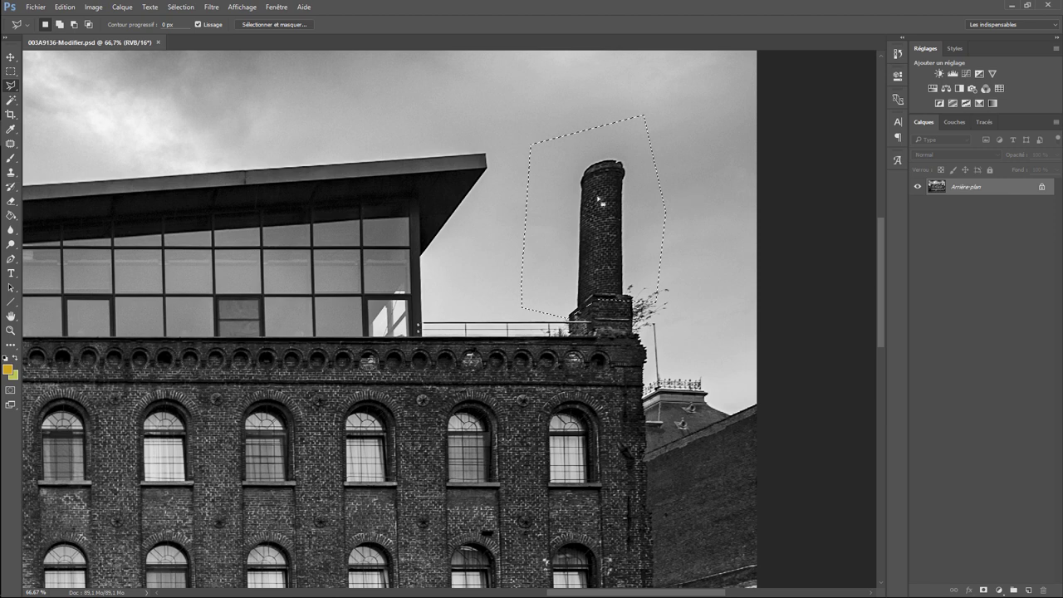
Feather the right chimney selection's edge by 11,4 px in Sélectionner et masquer
{"action": "left_click", "coordinate": [290, 25]}
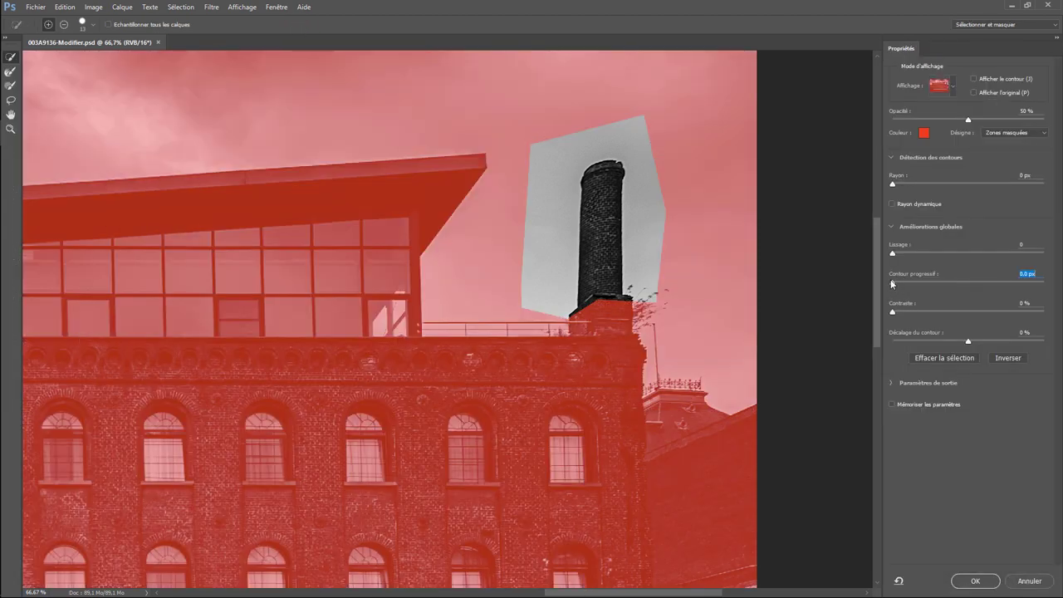
{"action": "left_click_drag", "start_coordinate": [906, 292], "coordinate": [954, 284]}
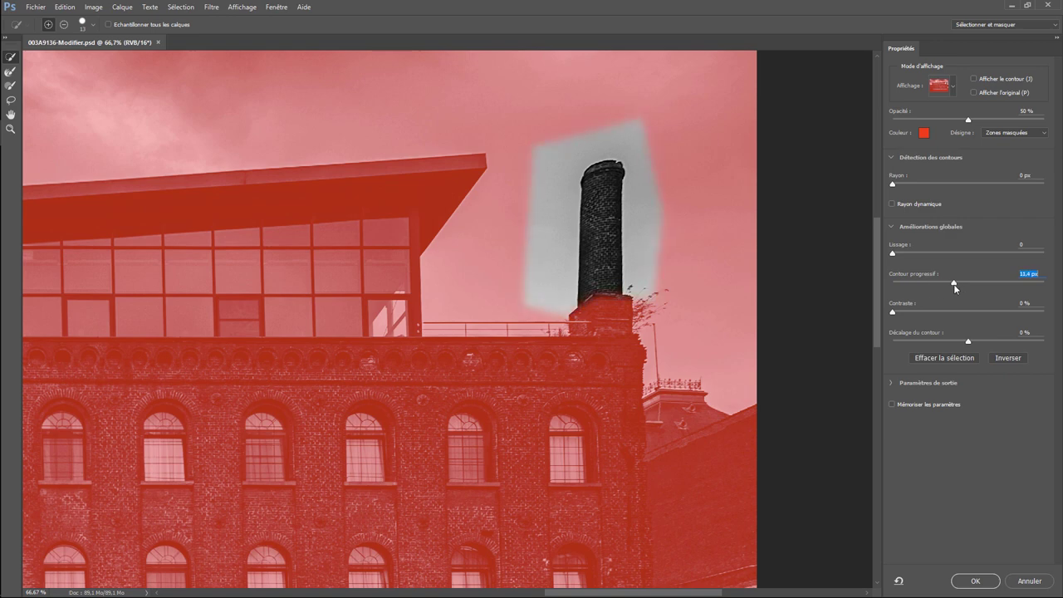
{"action": "left_click", "coordinate": [977, 582]}
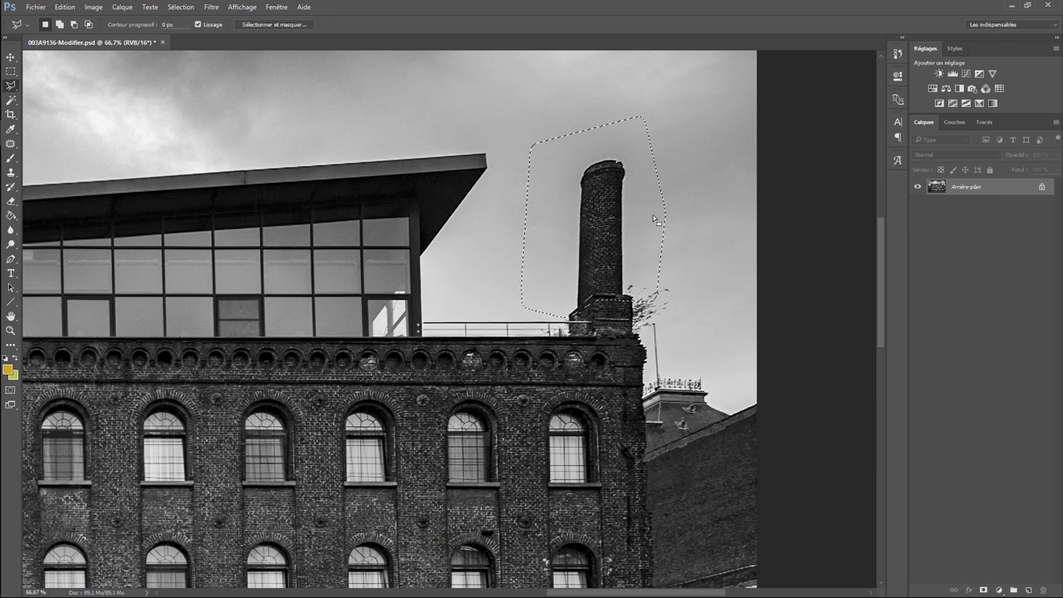
Copy the feathered right chimney selection onto a new layer, Calque 1
{"action": "left_click", "coordinate": [66, 9]}
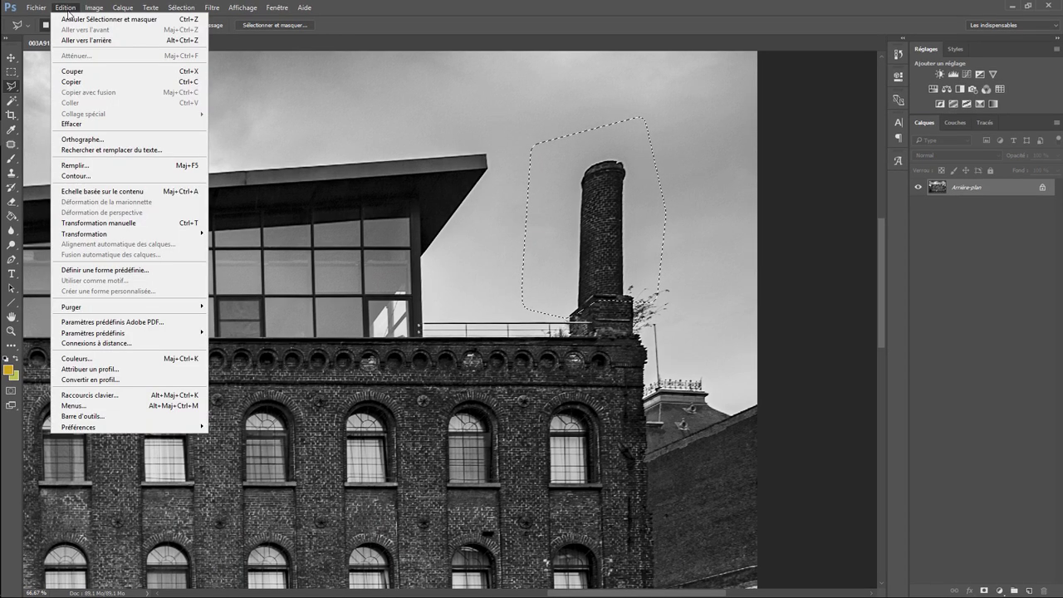
{"action": "left_click", "coordinate": [491, 113]}
{"action": "right_click", "coordinate": [605, 233]}
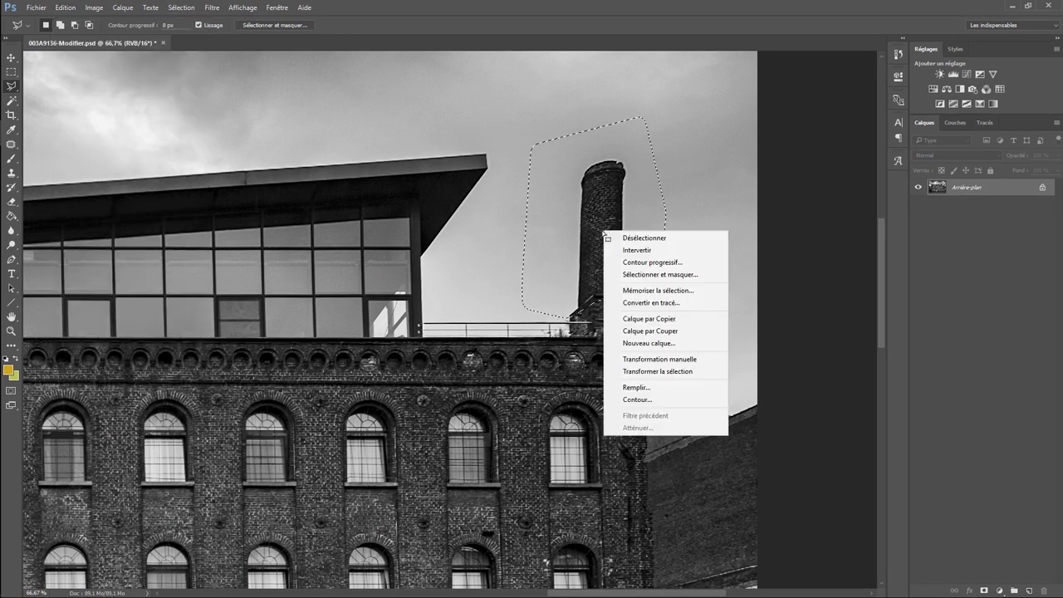
{"action": "left_click", "coordinate": [656, 319]}
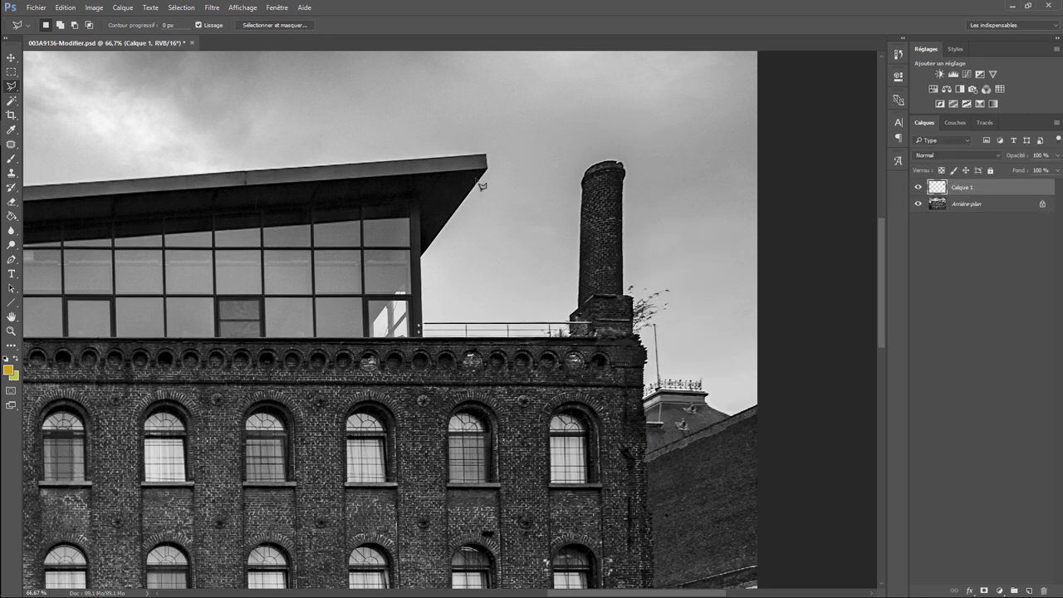
{"action": "left_click", "coordinate": [66, 8]}
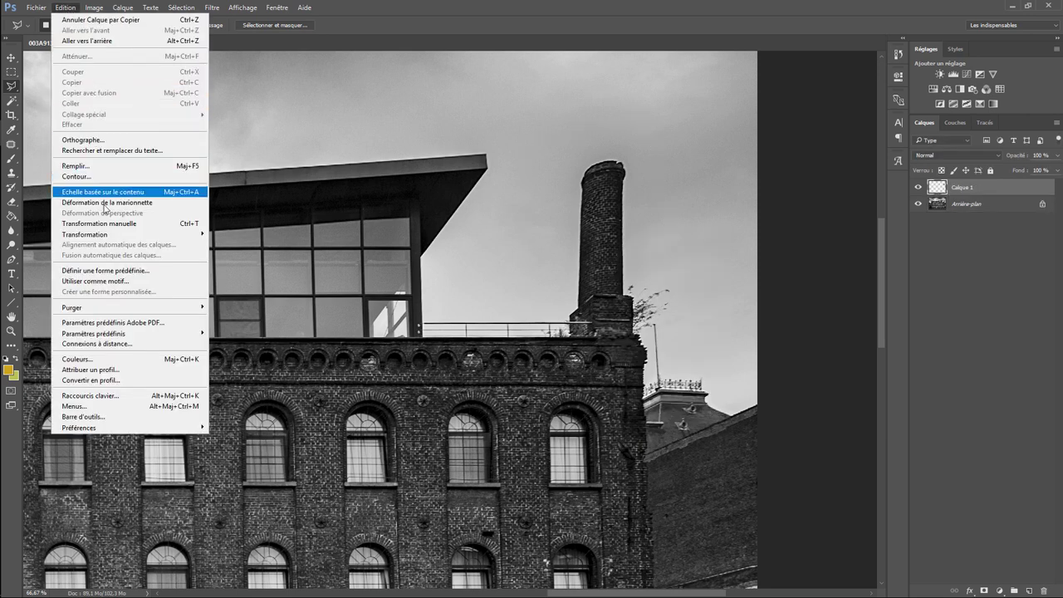
{"action": "mouse_move", "coordinate": [85, 234]}
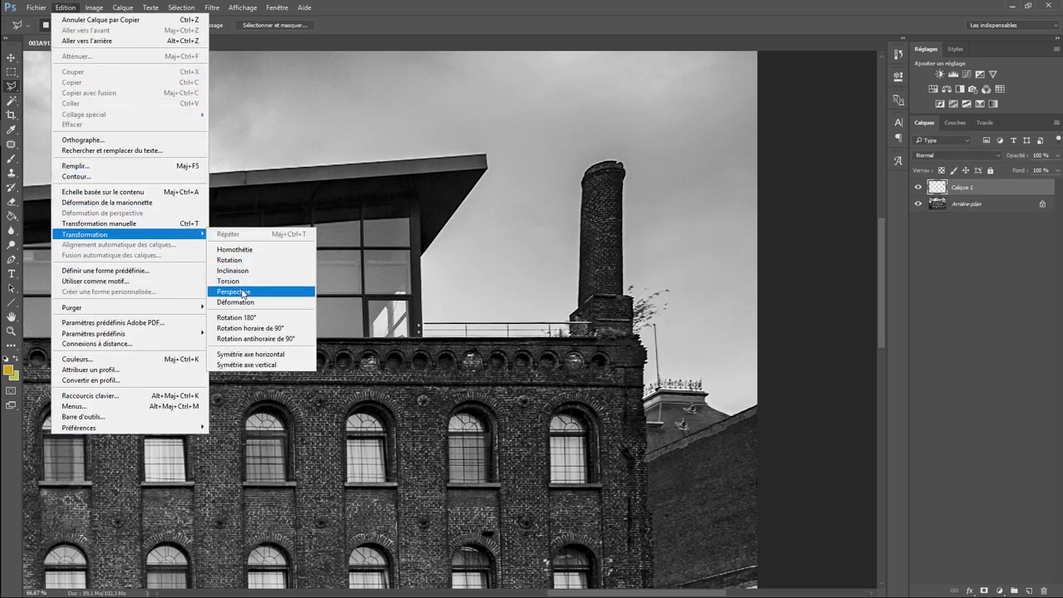
Warp Calque 1's right chimney upright and slightly taller above the roofline, then commit
{"action": "left_click", "coordinate": [238, 302]}
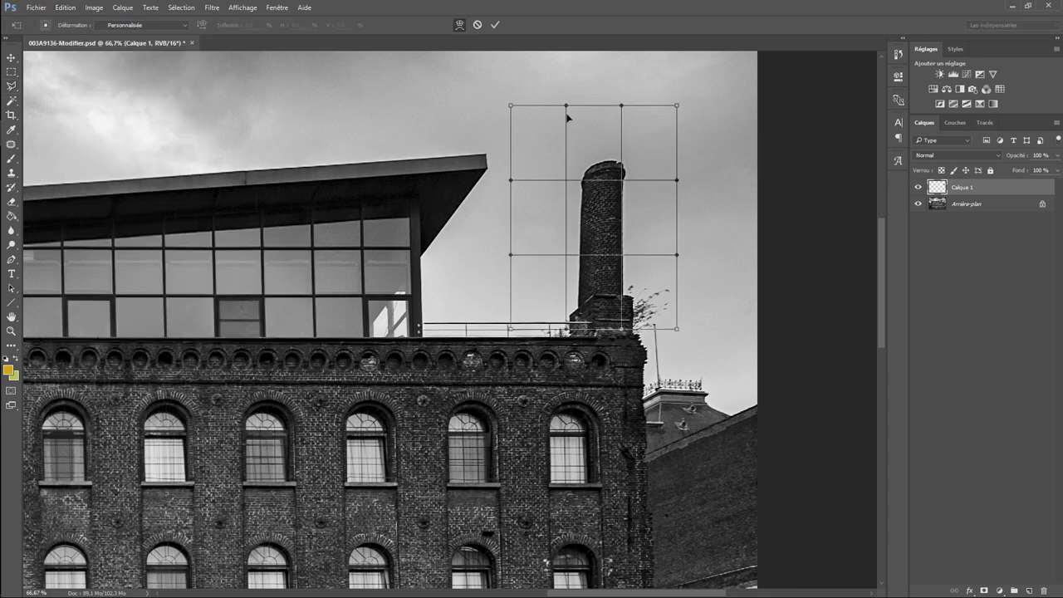
{"action": "mouse_move", "coordinate": [567, 106]}
{"action": "left_mouse_down"}
{"action": "mouse_move", "coordinate": [547, 107]}
{"action": "mouse_move", "coordinate": [556, 109]}
{"action": "left_mouse_up"}
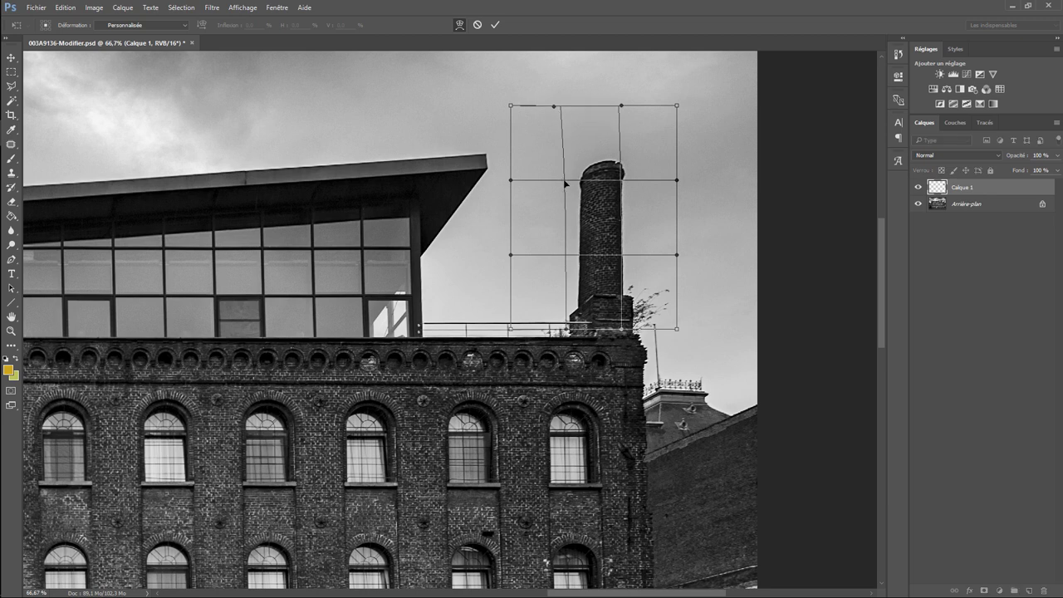
{"action": "left_click_drag", "start_coordinate": [564, 178], "coordinate": [564, 176]}
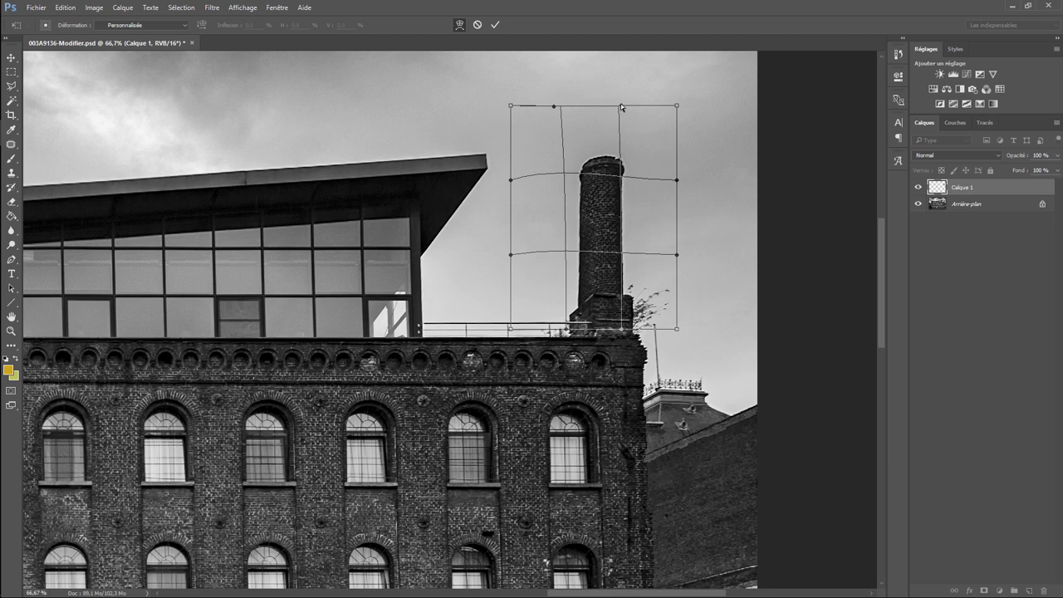
{"action": "left_click_drag", "start_coordinate": [619, 108], "coordinate": [615, 113]}
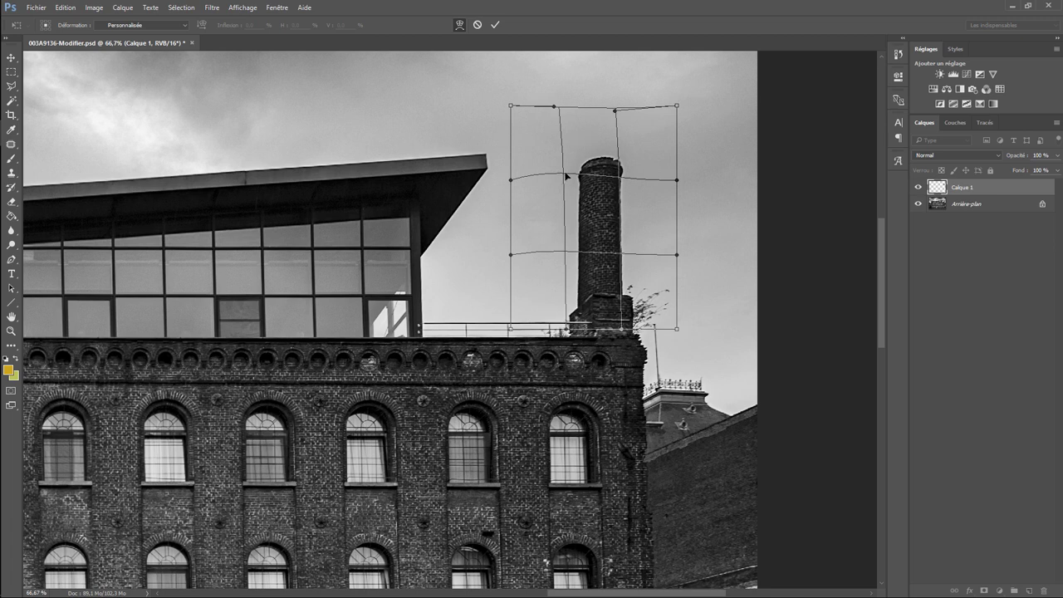
{"action": "left_click_drag", "start_coordinate": [566, 176], "coordinate": [563, 177]}
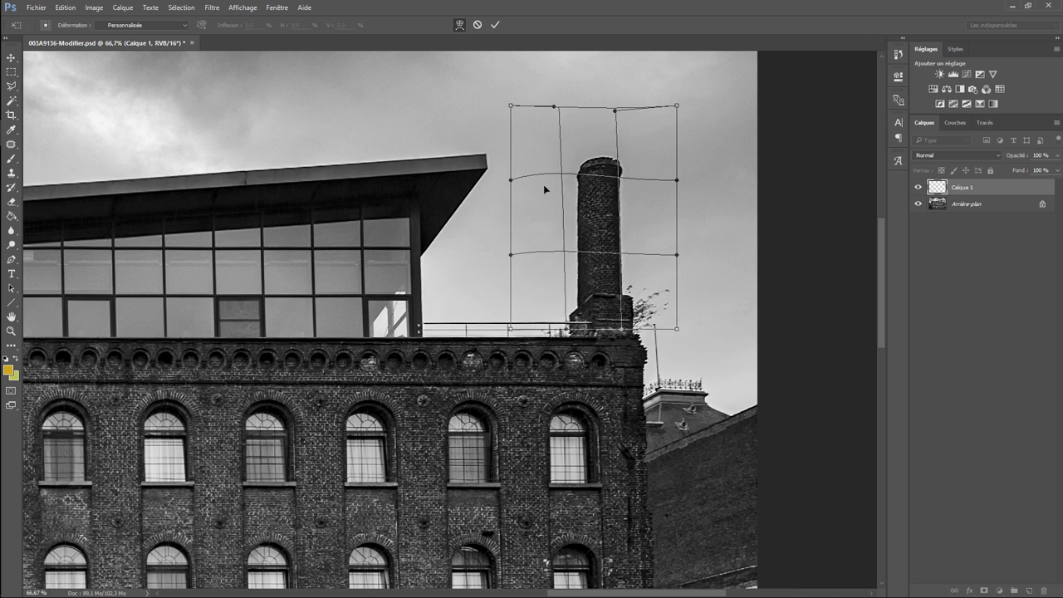
{"action": "key", "text": "Return"}
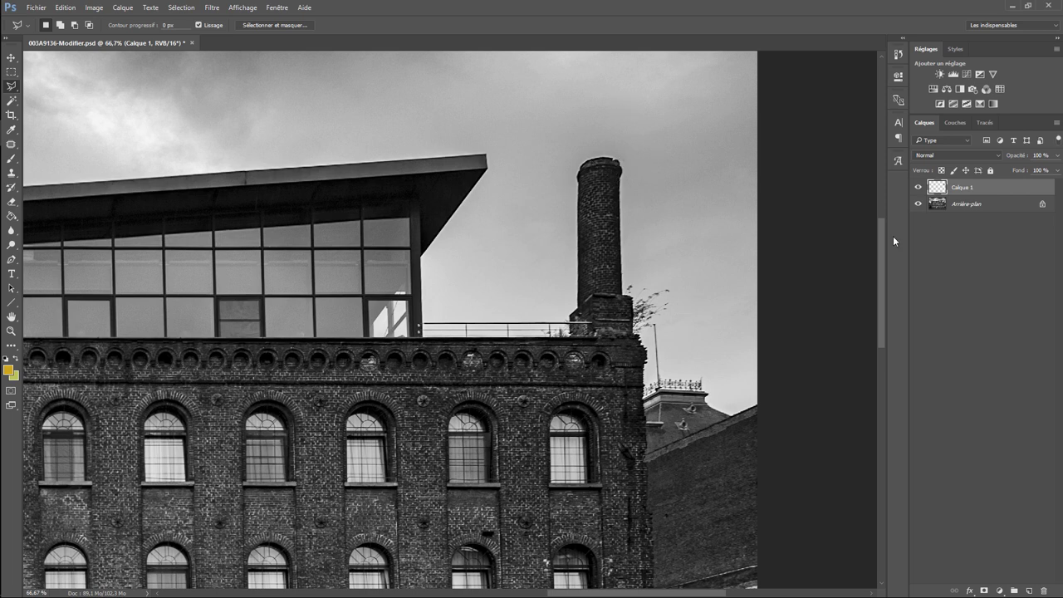
Compare Calque 1's chimney fix on and off, then select Arrière-plan and pan to the left chimney
{"action": "left_click", "coordinate": [919, 187]}
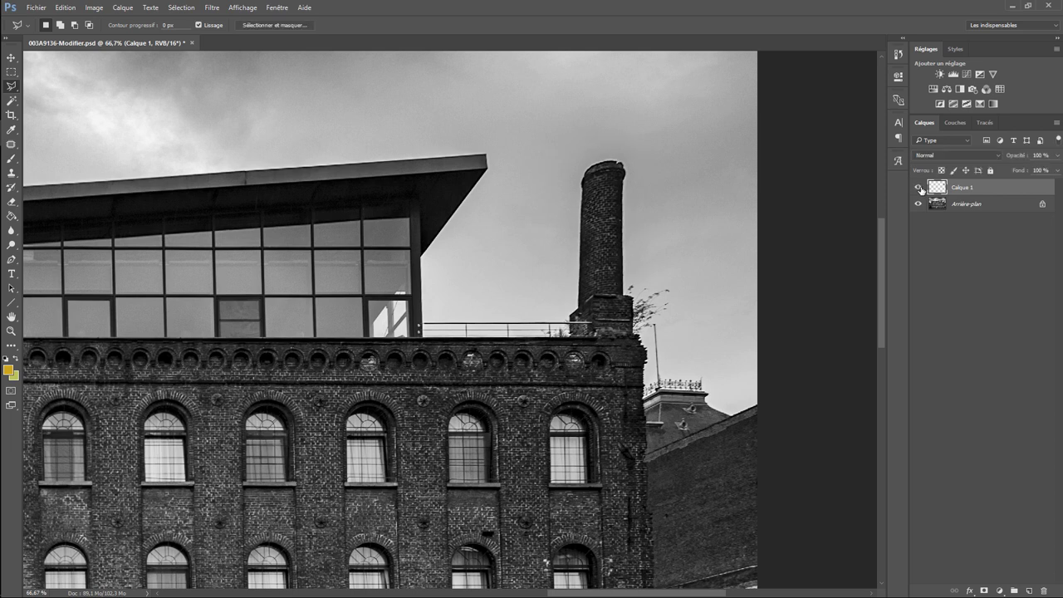
{"action": "left_click", "coordinate": [919, 188]}
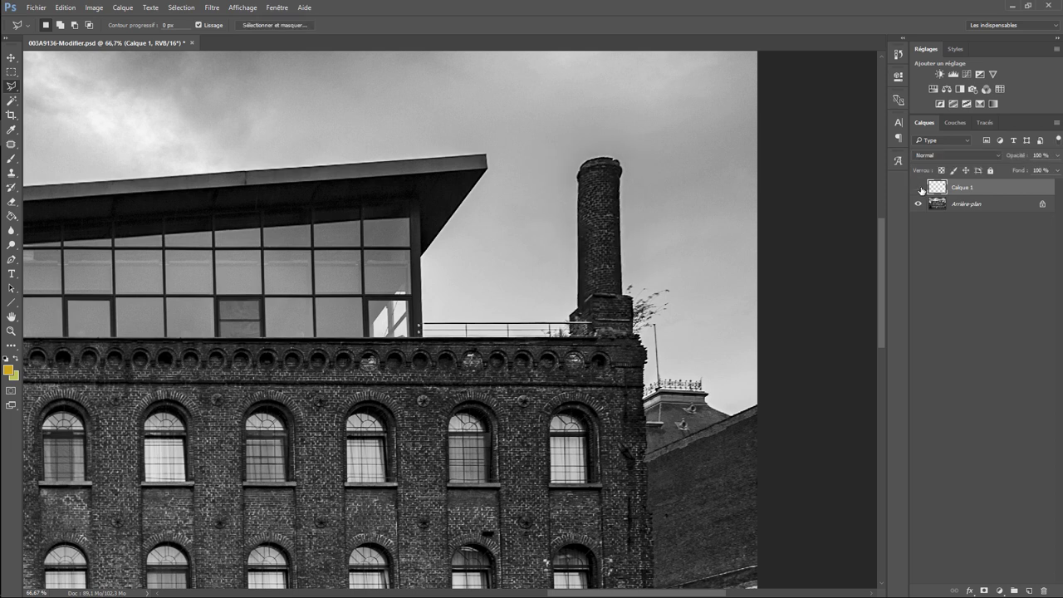
{"action": "left_click", "coordinate": [919, 187]}
{"action": "left_click", "coordinate": [964, 205]}
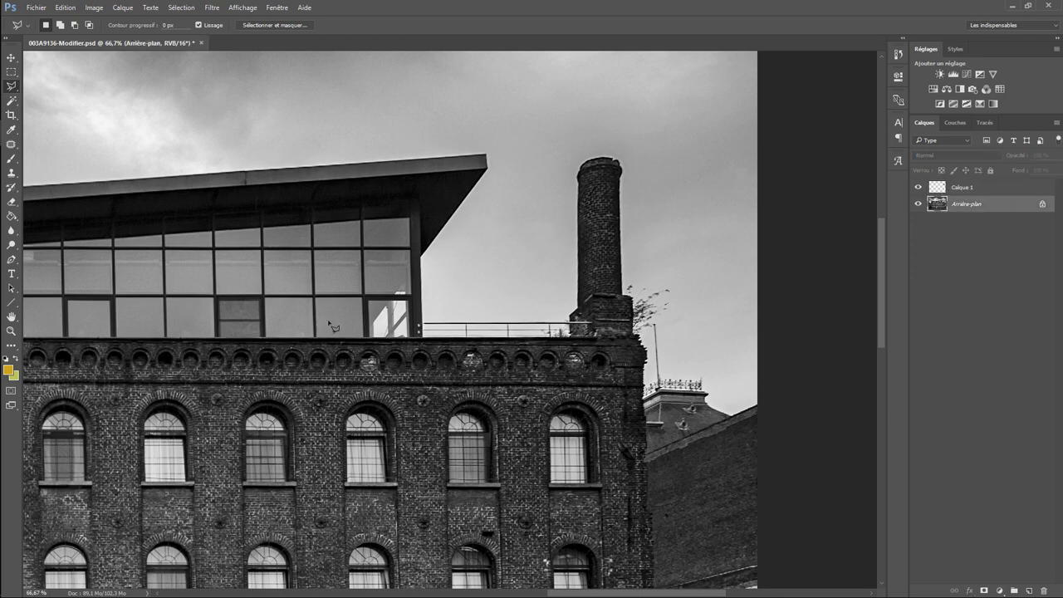
{"action": "mouse_move", "coordinate": [330, 327]}
{"action": "left_mouse_down"}
{"action": "mouse_move", "coordinate": [50, 351]}
{"action": "mouse_move", "coordinate": [186, 345]}
{"action": "left_mouse_up"}
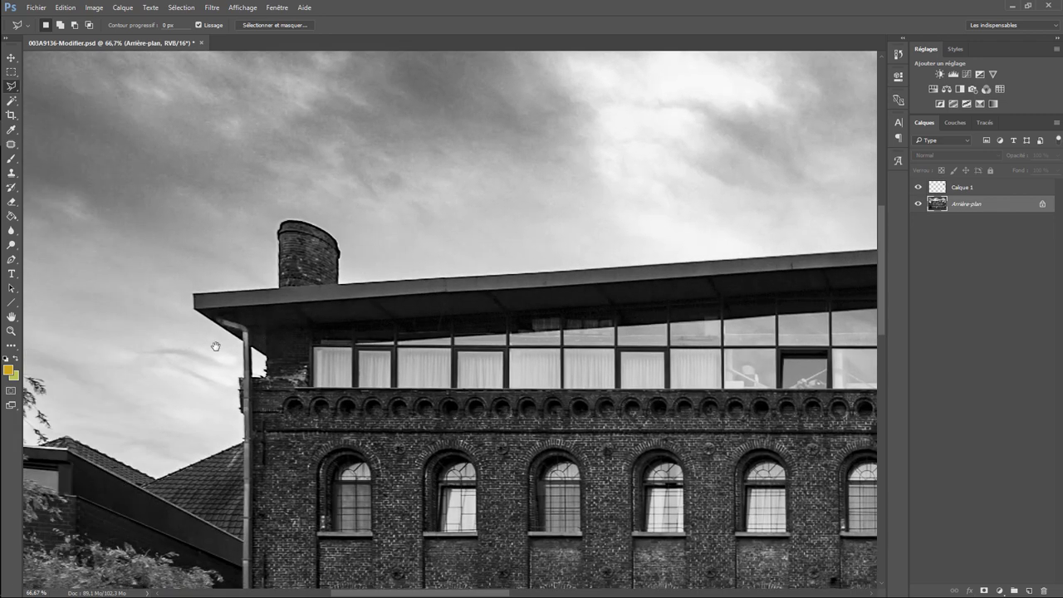
Outline the left chimney with a polygonal lasso and feather the selection's edge
{"action": "left_click", "coordinate": [233, 290]}
{"action": "left_click", "coordinate": [230, 191]}
{"action": "left_click", "coordinate": [386, 176]}
{"action": "double_click", "coordinate": [376, 285]}
{"action": "left_click", "coordinate": [286, 25]}
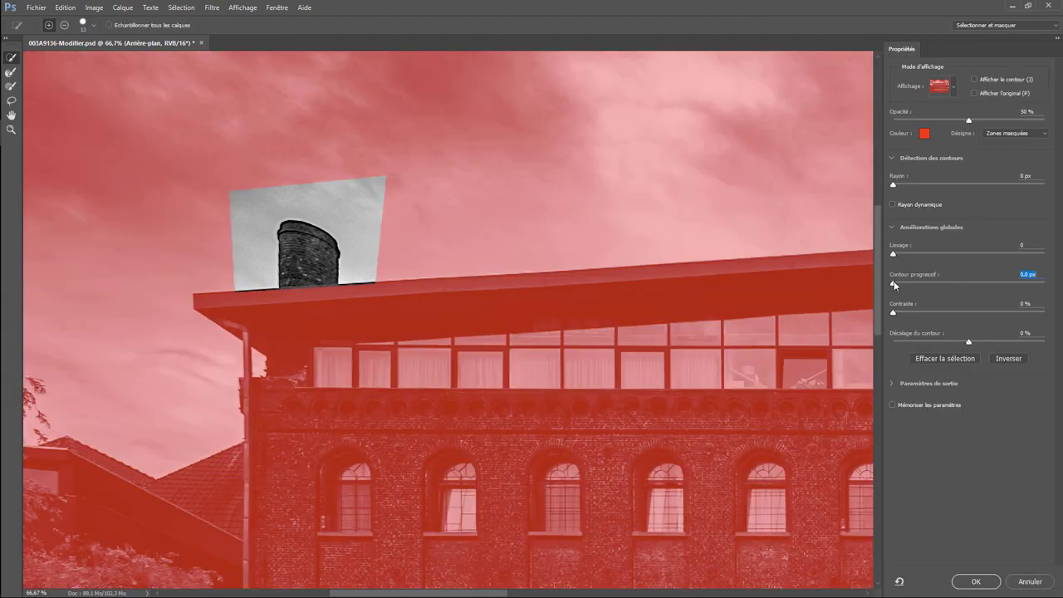
{"action": "left_click_drag", "start_coordinate": [893, 286], "coordinate": [926, 289]}
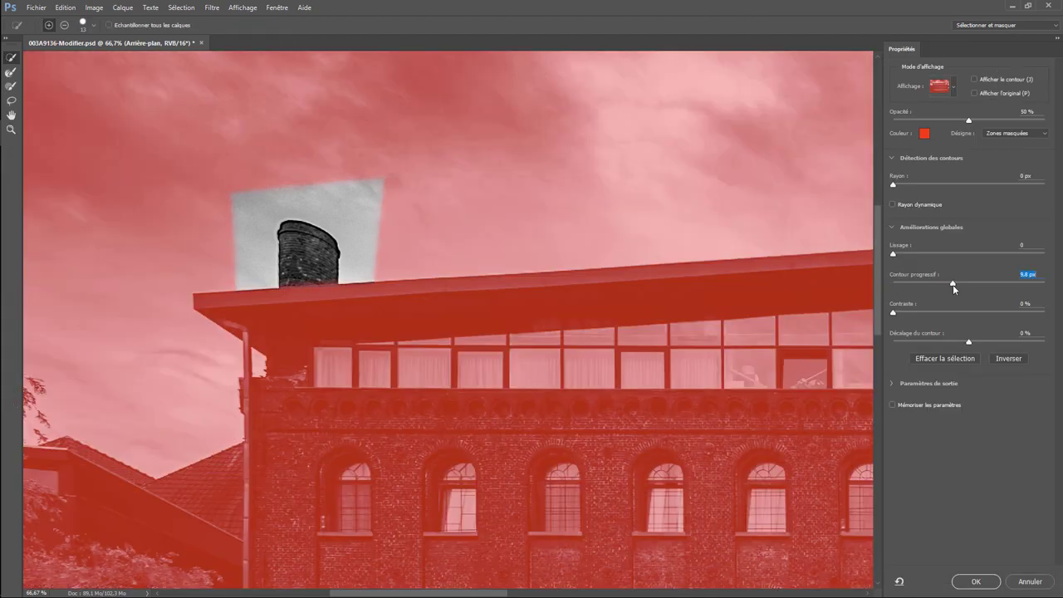
{"action": "left_click", "coordinate": [985, 583]}
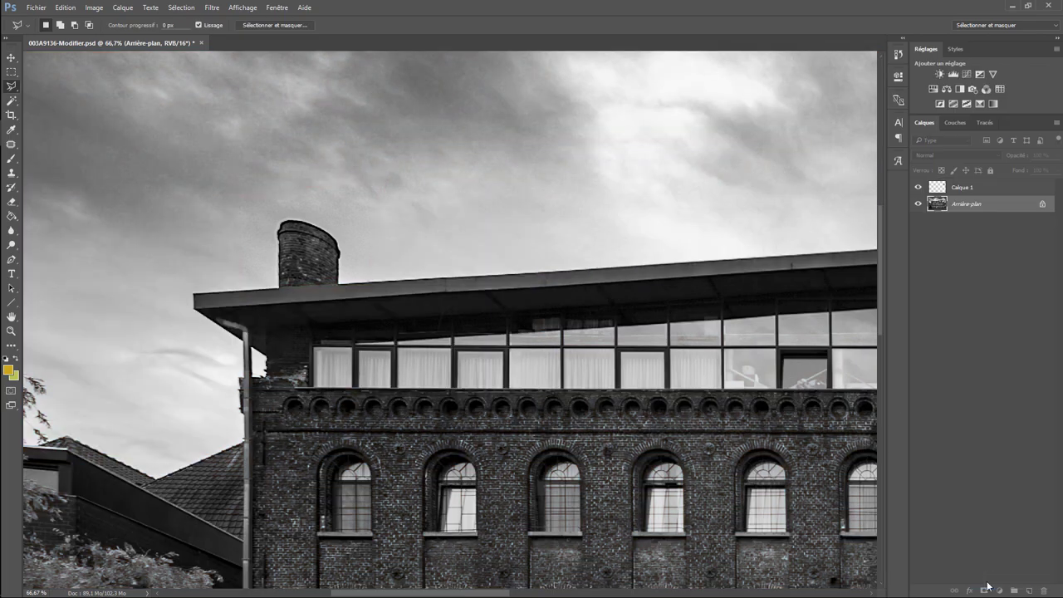
Copy the left chimney selection onto a new layer, Calque 2
{"action": "right_click", "coordinate": [304, 236]}
{"action": "left_click", "coordinate": [347, 319]}
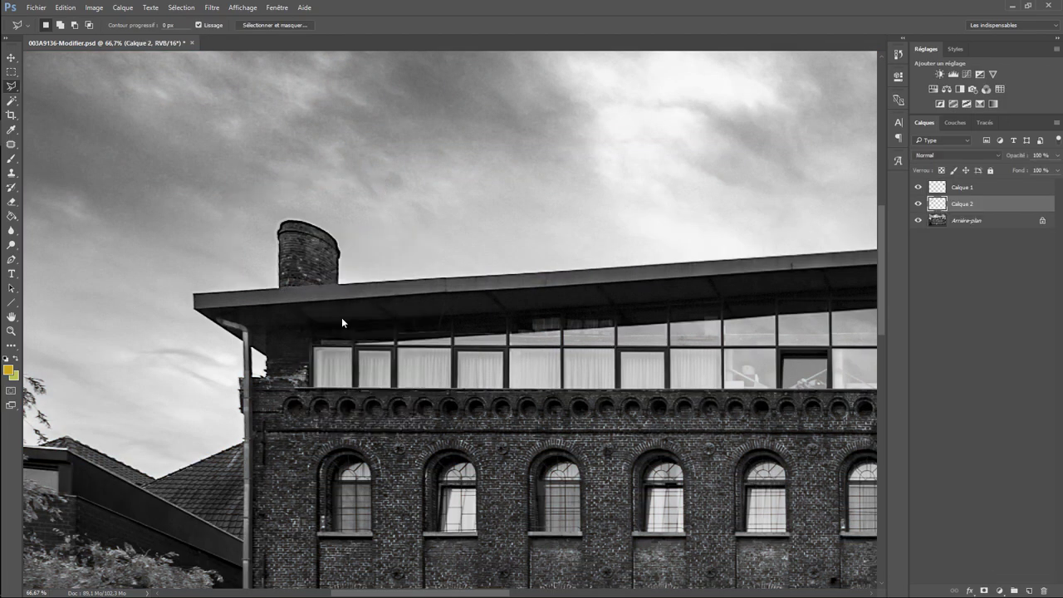
{"action": "left_click", "coordinate": [65, 8]}
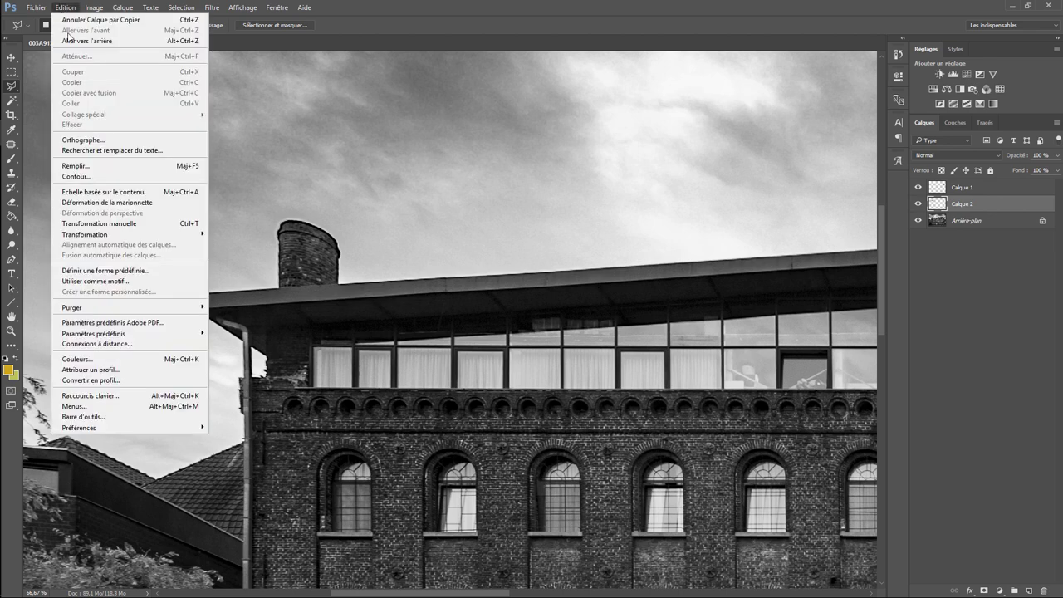
{"action": "mouse_move", "coordinate": [85, 235]}
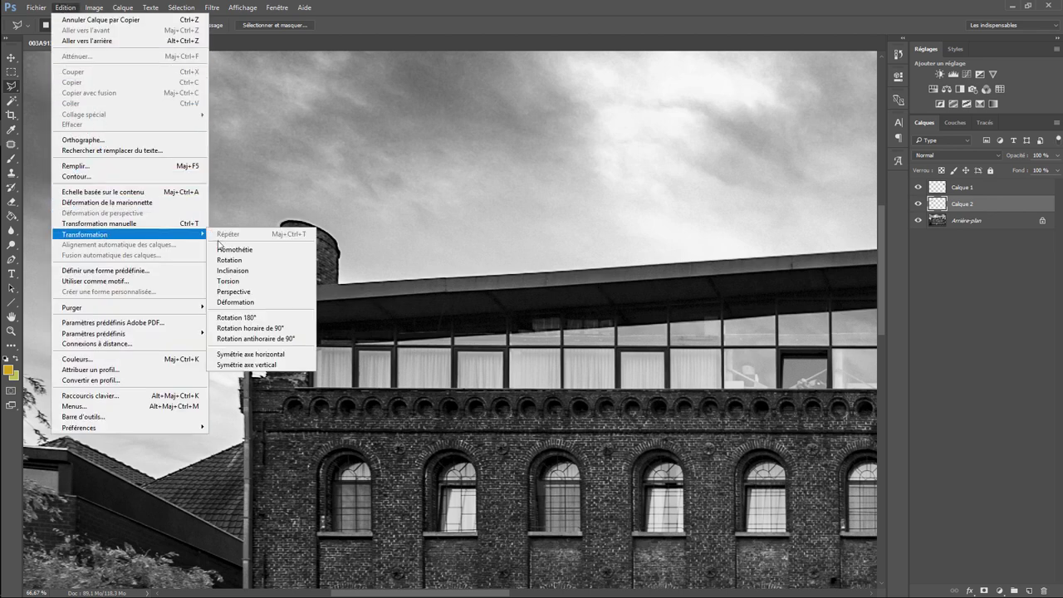
Warp Calque 2's left chimney top straight and slightly higher, then commit
{"action": "left_click", "coordinate": [259, 304]}
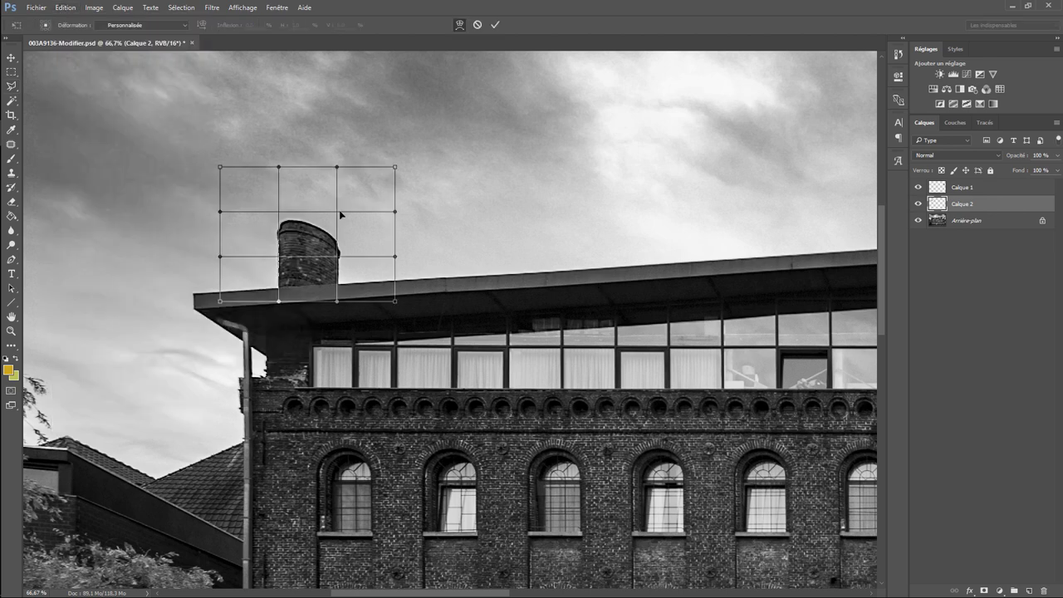
{"action": "mouse_move", "coordinate": [337, 216]}
{"action": "left_mouse_down"}
{"action": "mouse_move", "coordinate": [279, 214]}
{"action": "mouse_move", "coordinate": [337, 218]}
{"action": "left_mouse_up"}
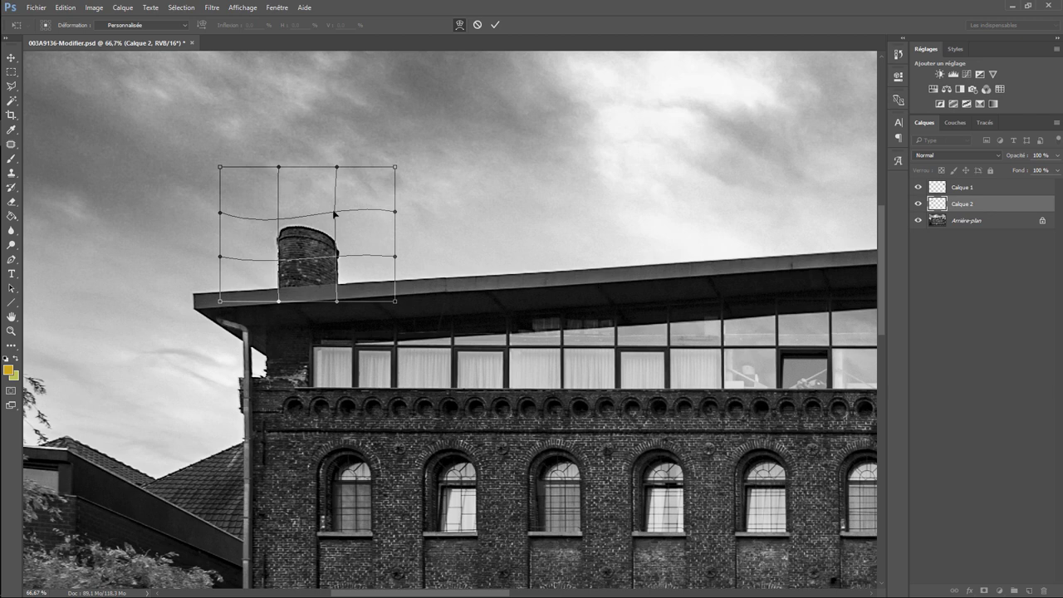
{"action": "mouse_move", "coordinate": [335, 215]}
{"action": "left_mouse_down"}
{"action": "mouse_move", "coordinate": [280, 217]}
{"action": "mouse_move", "coordinate": [278, 226]}
{"action": "left_mouse_up"}
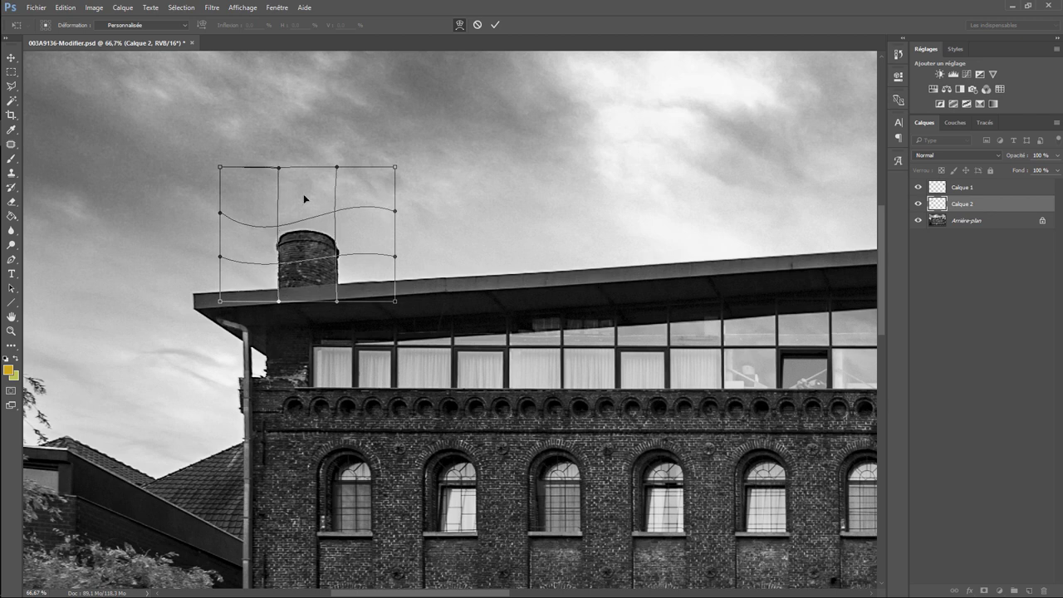
{"action": "key", "text": "Return"}
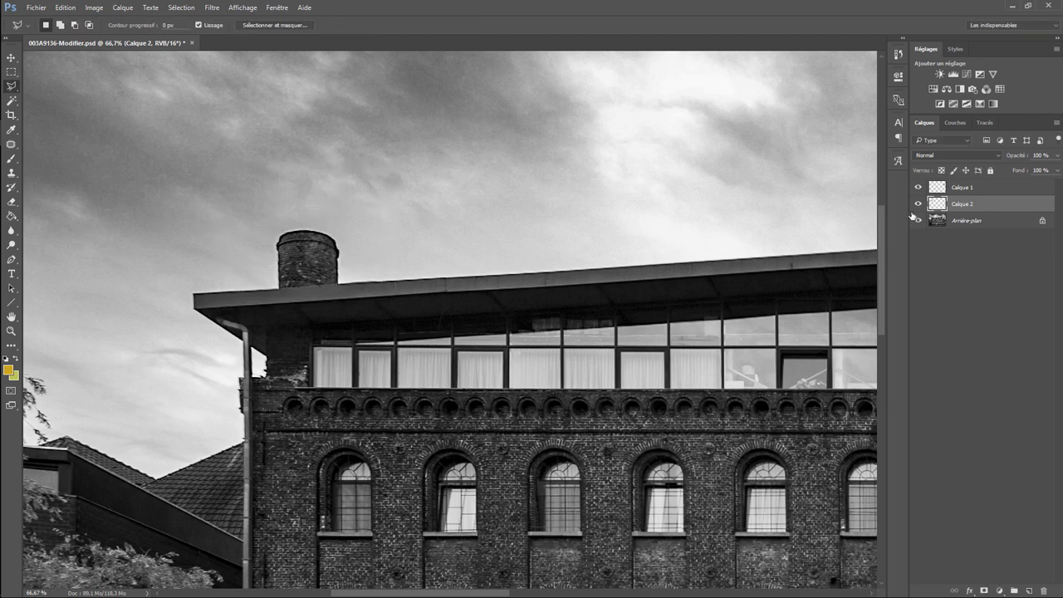
Compare Calque 2's left chimney fix, then close the image and save it back to Lightroom
{"action": "left_click", "coordinate": [918, 204]}
{"action": "left_click", "coordinate": [918, 206]}
{"action": "left_click", "coordinate": [918, 206]}
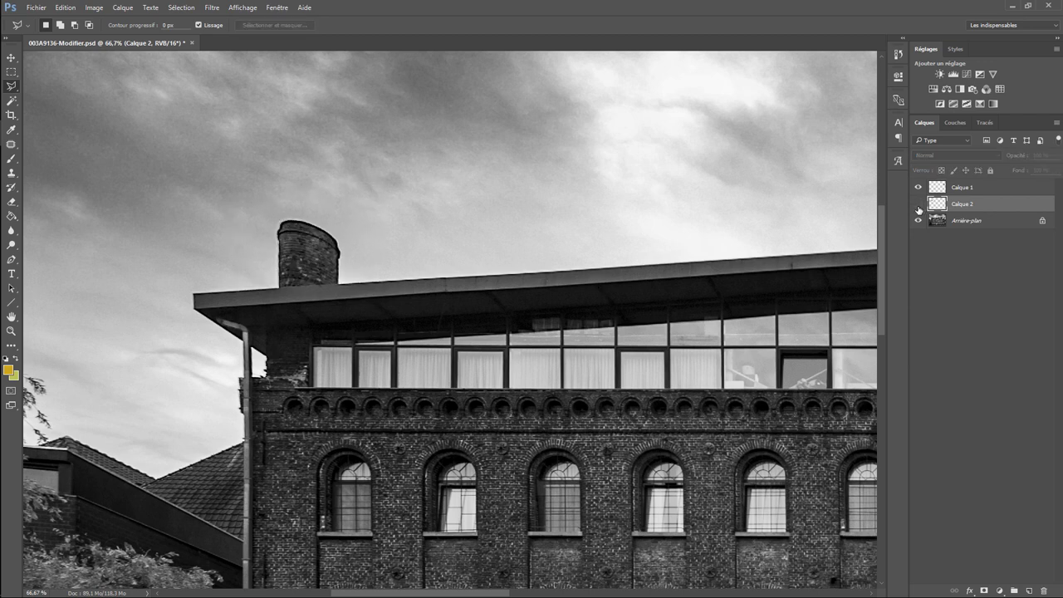
{"action": "left_click", "coordinate": [918, 208]}
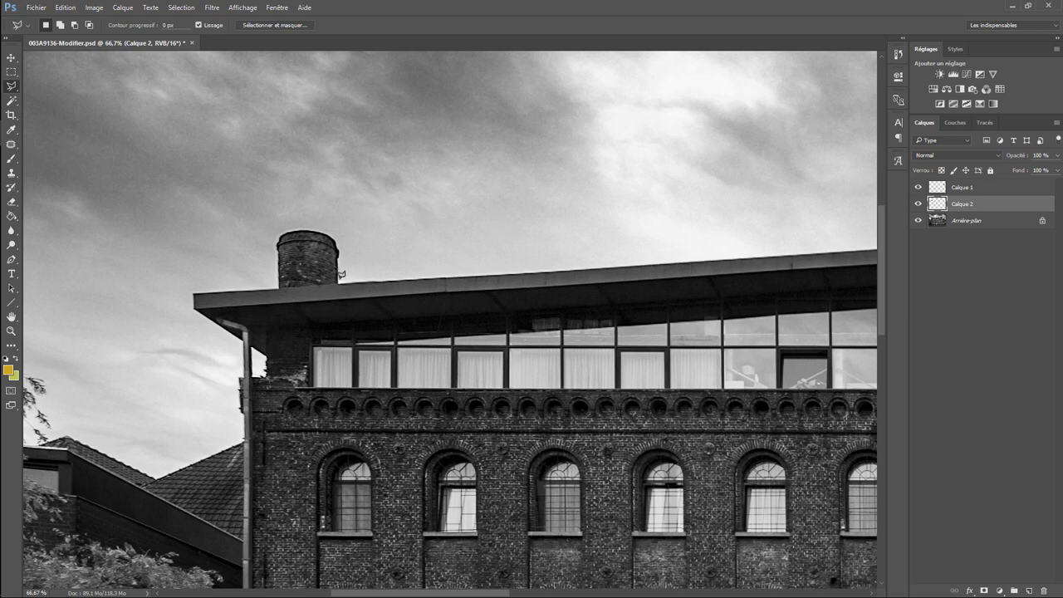
{"action": "left_click", "coordinate": [192, 43]}
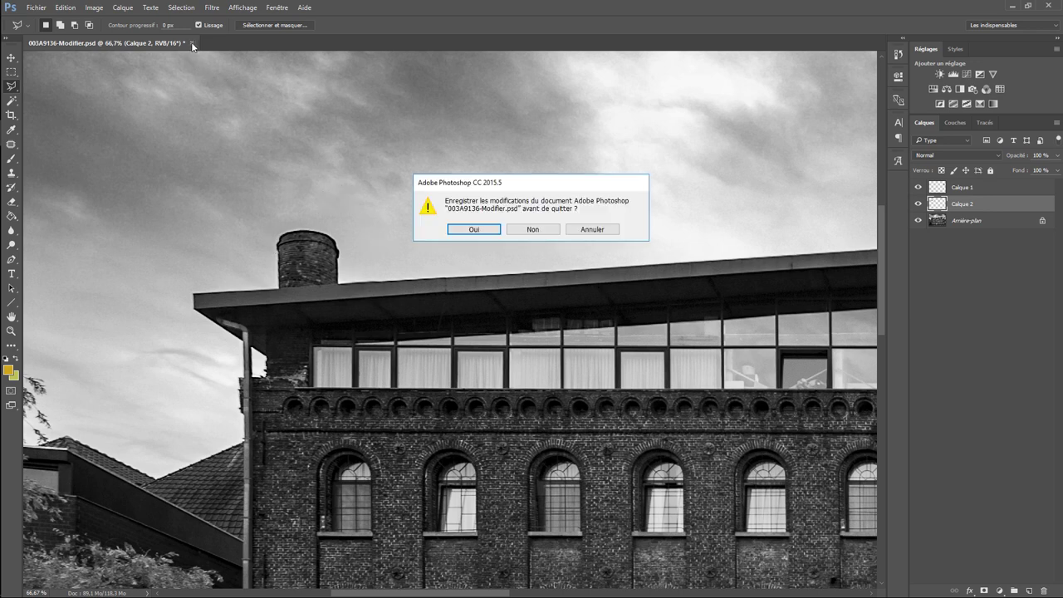
{"action": "left_click", "coordinate": [474, 229]}
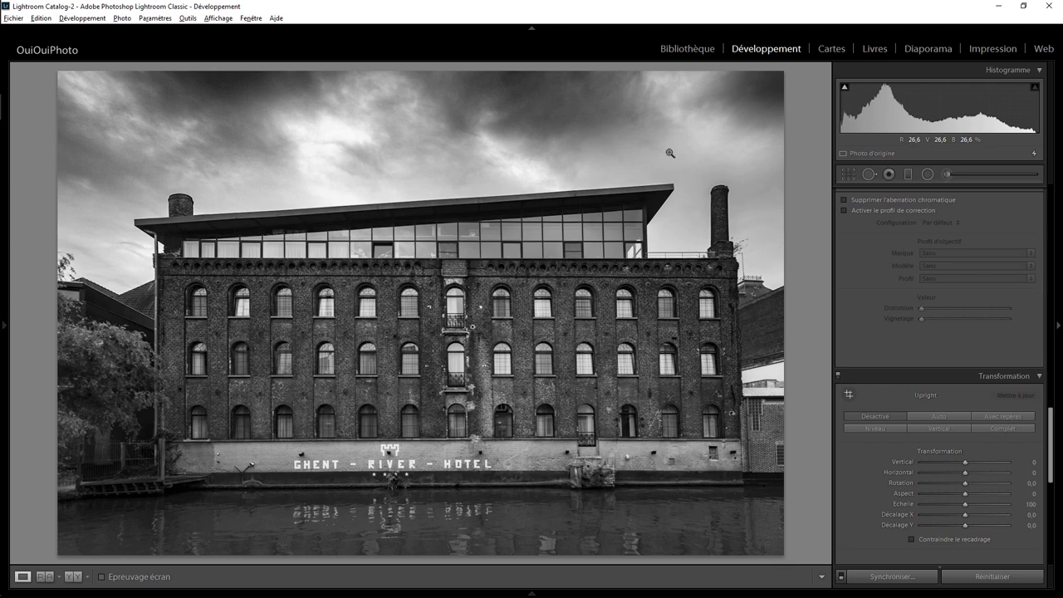
Show the black-and-white and original colour photos in Library Compare view, checking 1:1 then Adapter zoom
{"action": "left_click", "coordinate": [692, 51]}
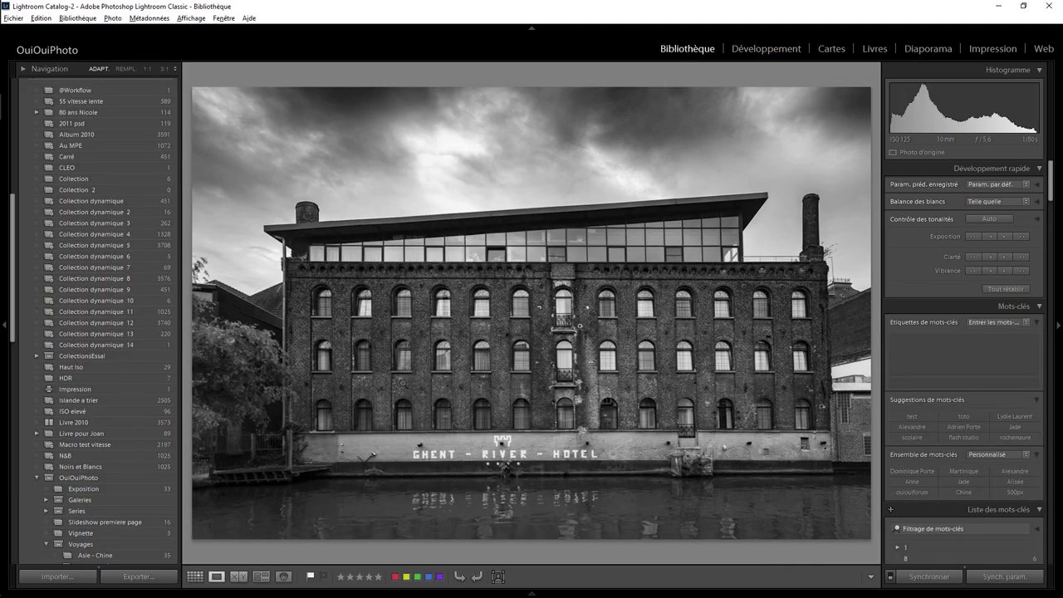
{"action": "left_click", "coordinate": [239, 577]}
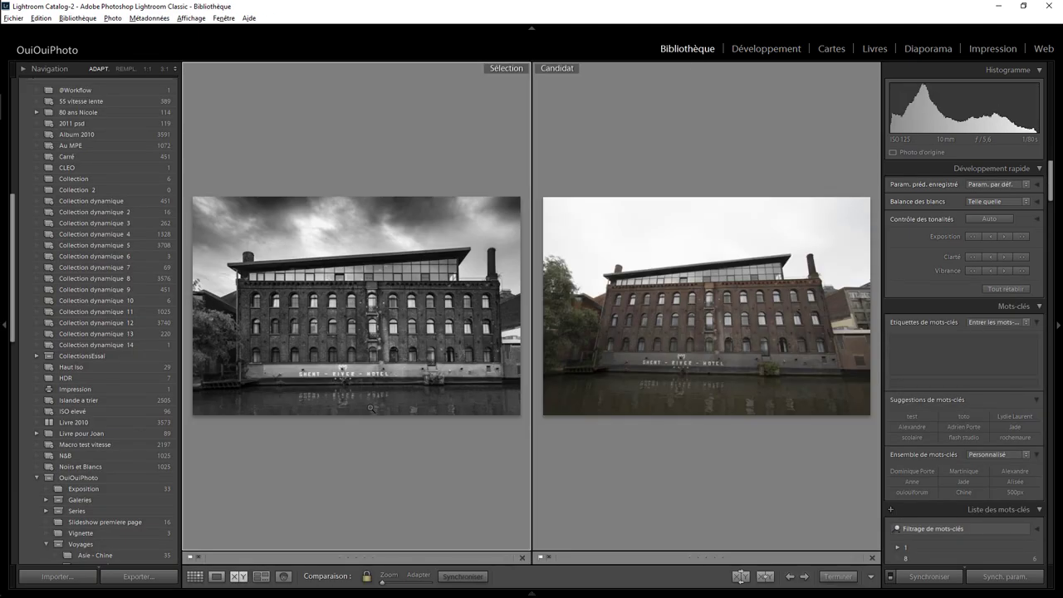
{"action": "left_click", "coordinate": [5, 326]}
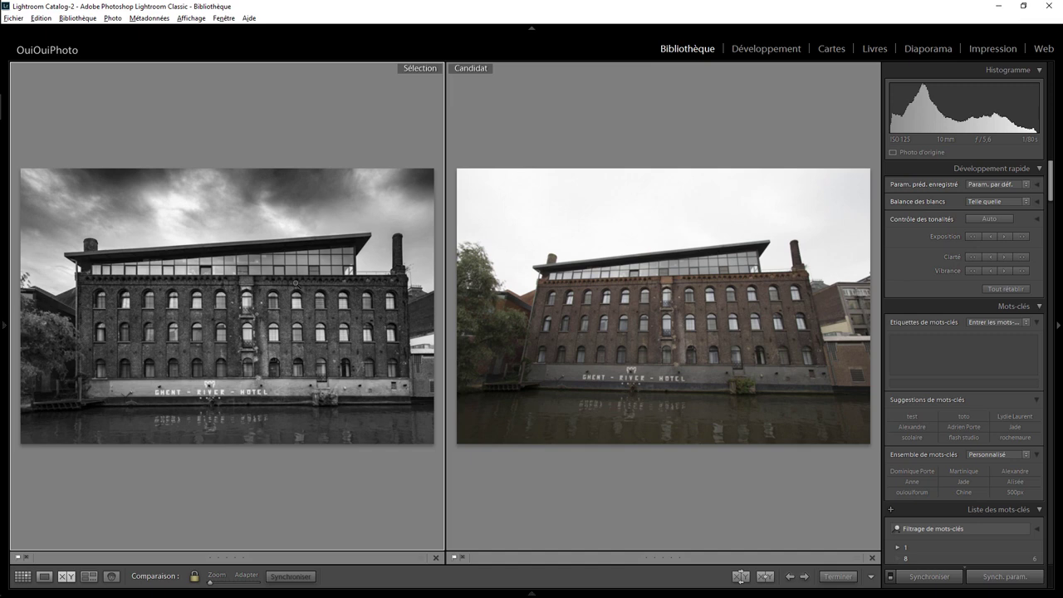
{"action": "left_click", "coordinate": [178, 208]}
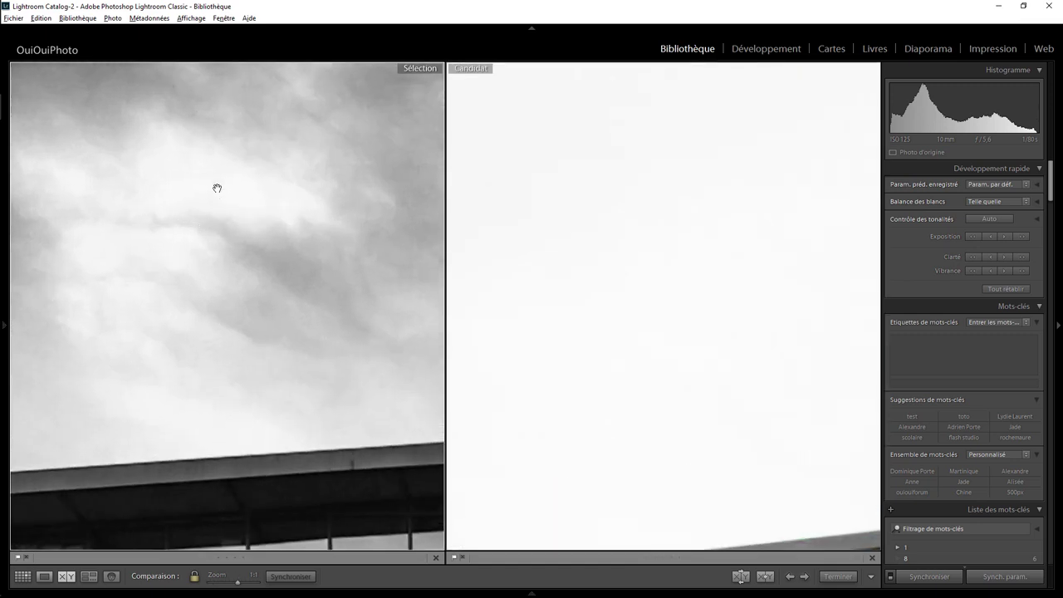
{"action": "left_click", "coordinate": [173, 211]}
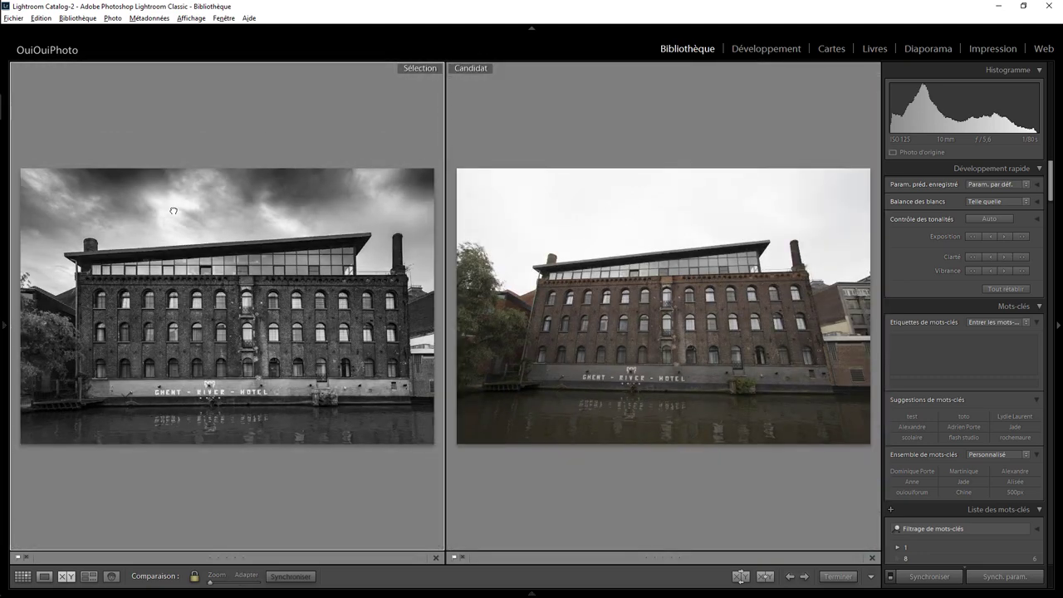